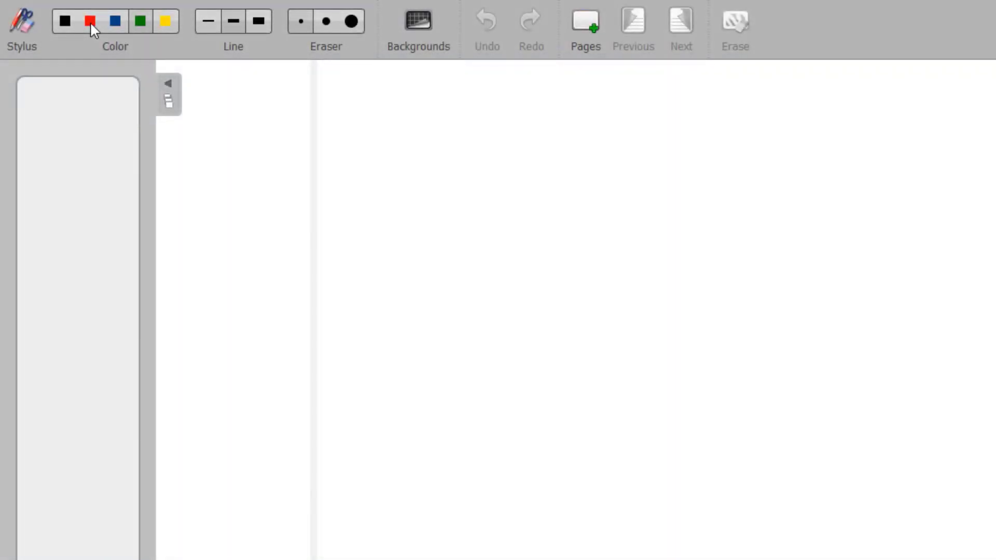
# Draw looping scribbles in red, blue and green, then show the background choices.
pyautogui.click(90, 23)
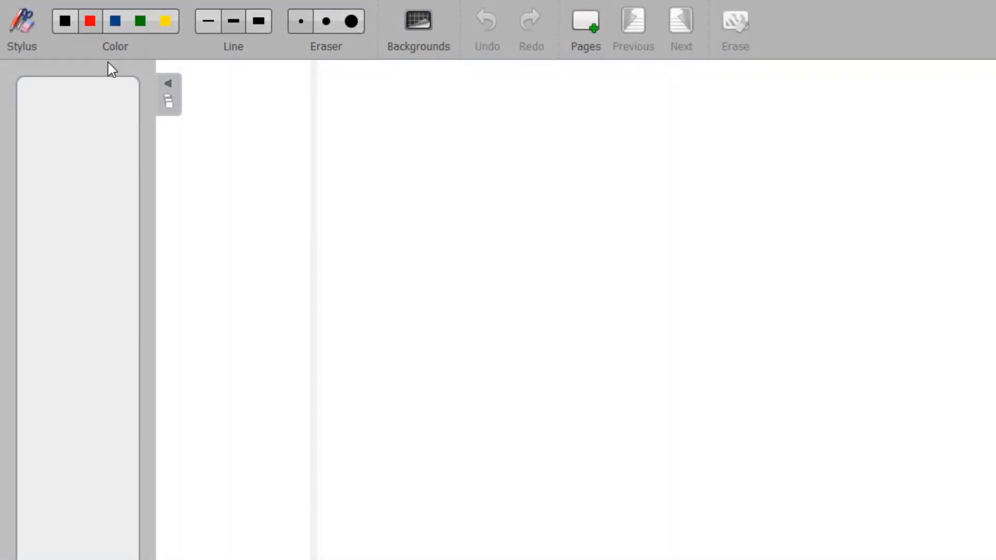
pyautogui.moveTo(258, 203)
pyautogui.mouseDown()
pyautogui.moveTo(257, 236)
pyautogui.moveTo(367, 207)
pyautogui.moveTo(435, 239)
pyautogui.moveTo(486, 289)
pyautogui.mouseUp()
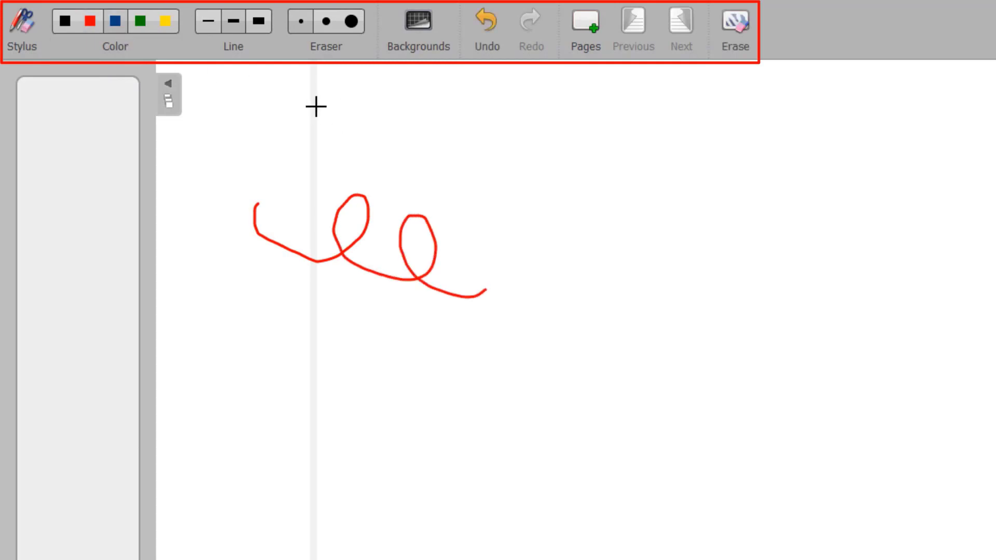
pyautogui.moveTo(310, 104)
pyautogui.mouseDown()
pyautogui.moveTo(396, 149)
pyautogui.moveTo(425, 192)
pyautogui.moveTo(450, 206)
pyautogui.moveTo(514, 178)
pyautogui.mouseUp()
pyautogui.click(140, 20)
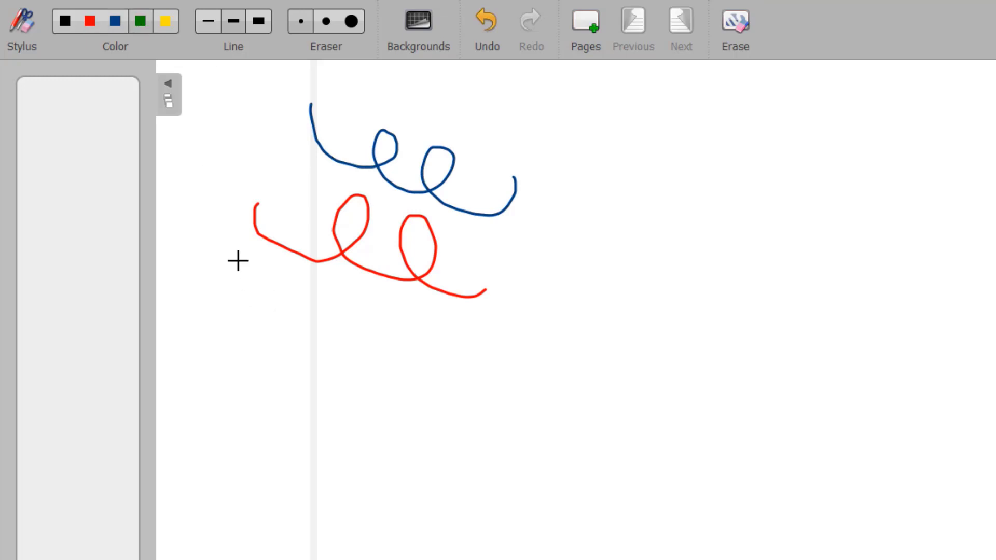
pyautogui.moveTo(238, 276)
pyautogui.mouseDown()
pyautogui.moveTo(345, 273)
pyautogui.moveTo(438, 386)
pyautogui.moveTo(449, 349)
pyautogui.mouseUp()
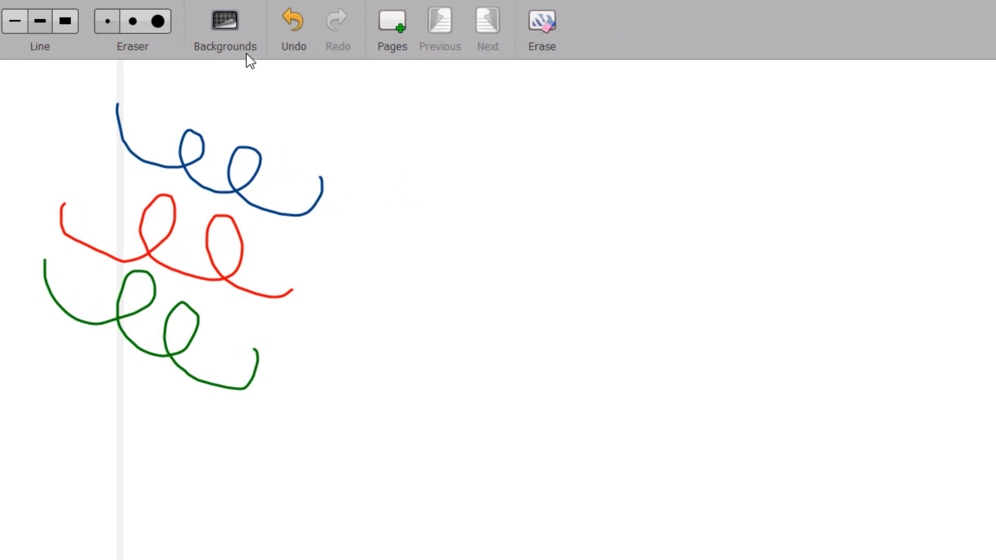
pyautogui.click(225, 21)
pyautogui.moveTo(738, 270); pyautogui.dragTo(534, 259)
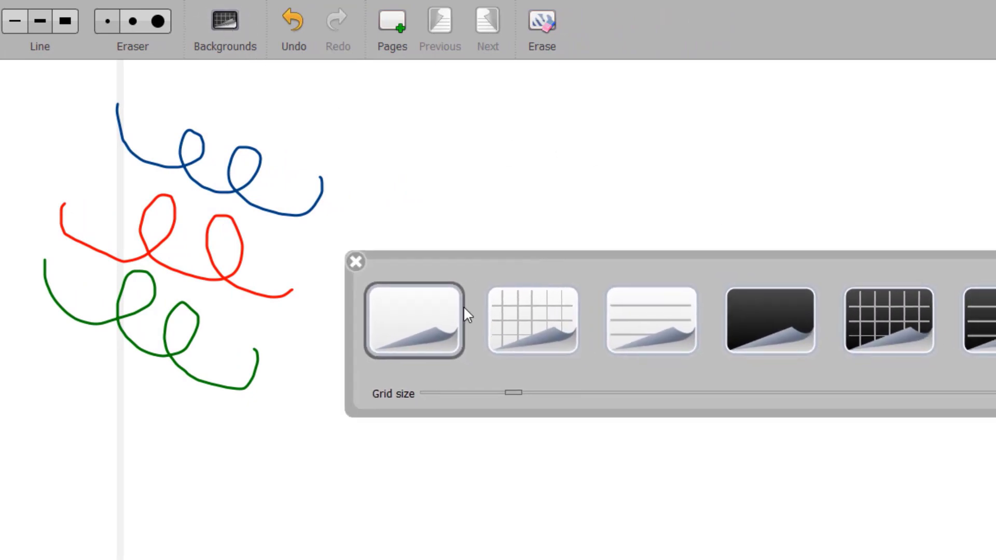
pyautogui.click(768, 305)
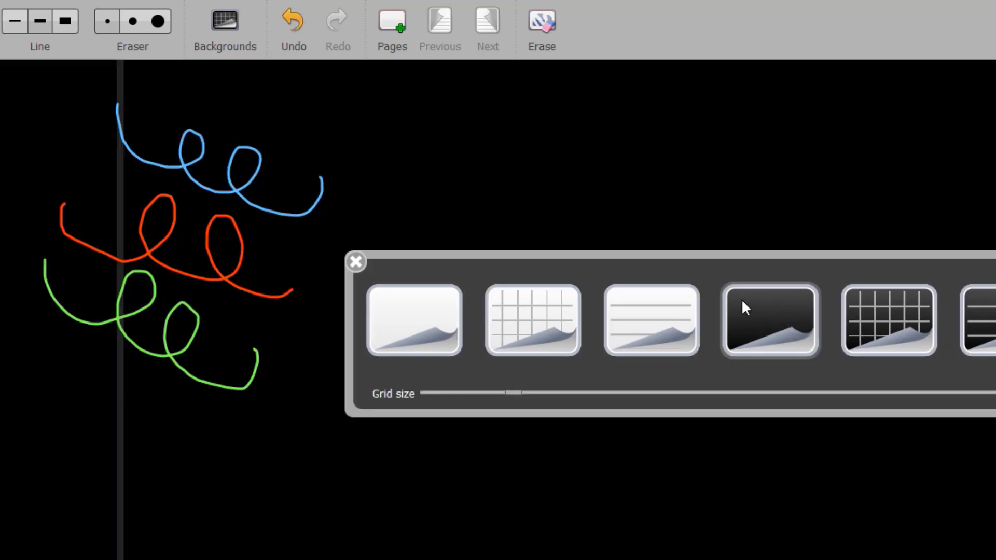
pyautogui.click(410, 317)
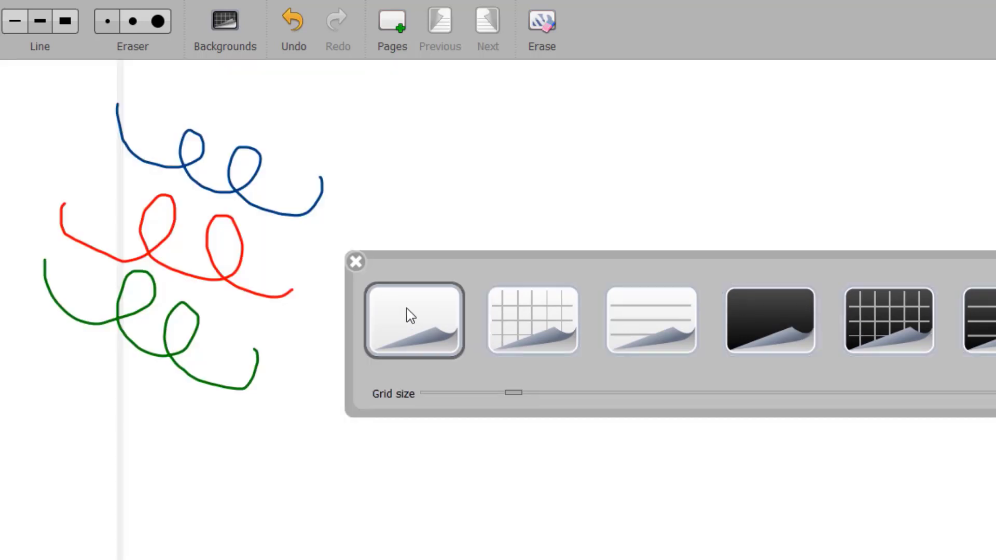
pyautogui.click(755, 317)
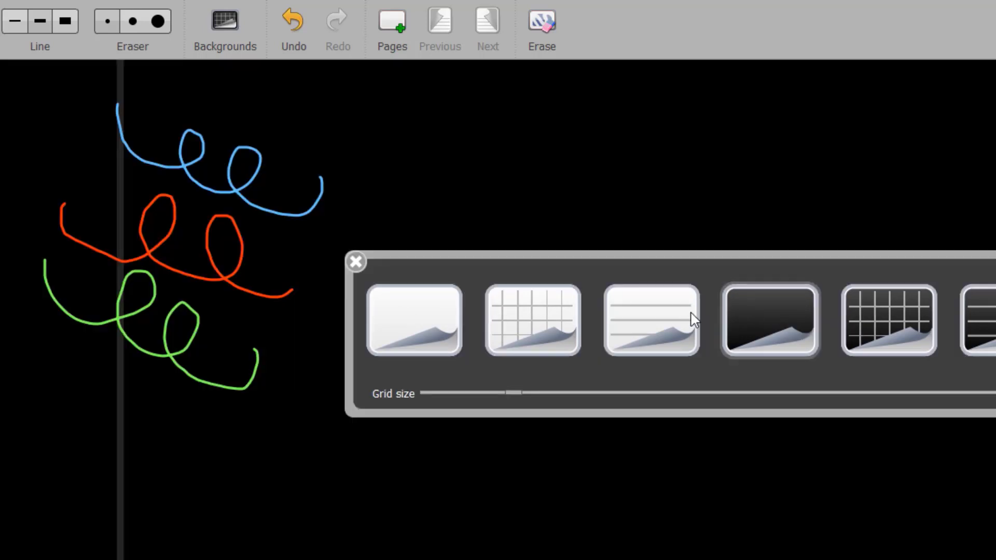
pyautogui.click(415, 317)
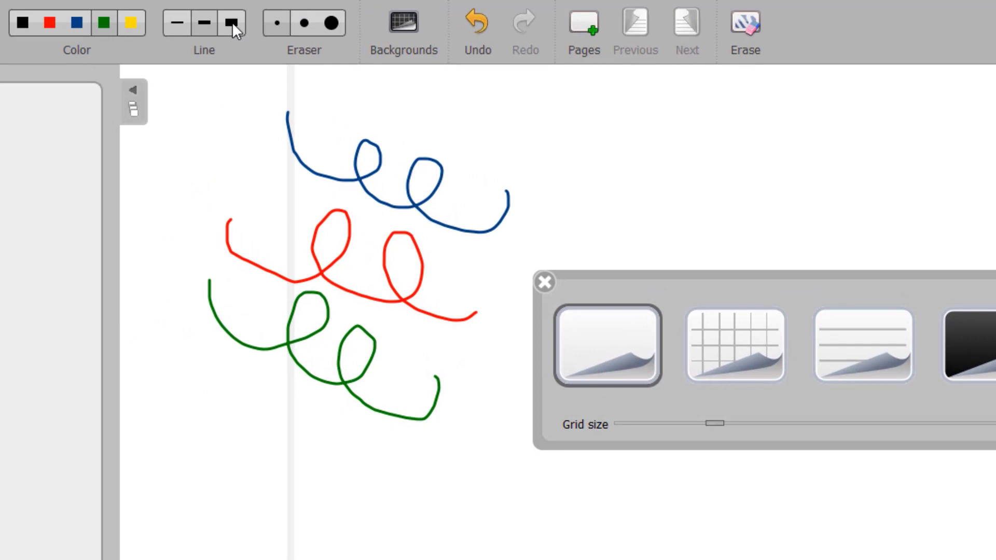
# Add a thick green loop across the top and a thin green loop at lower left.
pyautogui.click(238, 23)
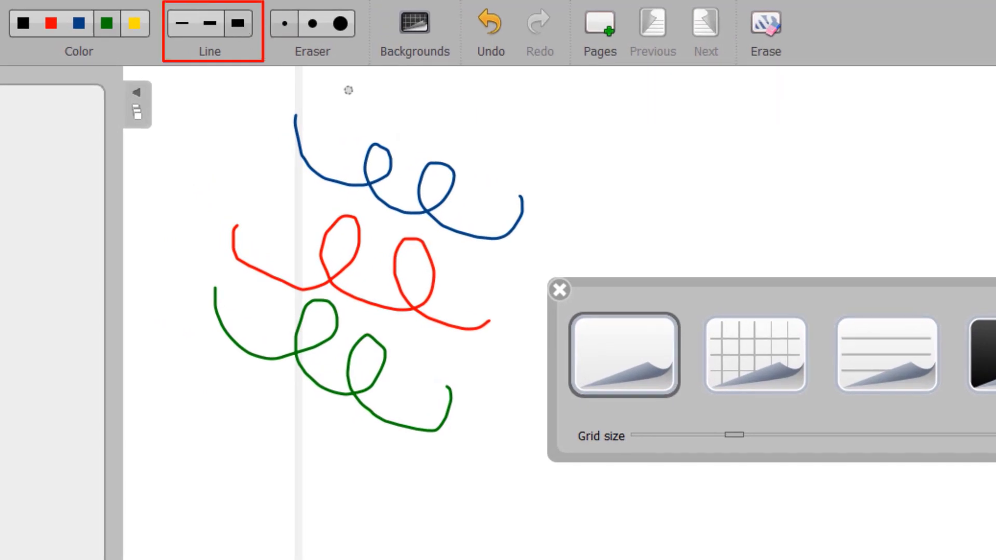
pyautogui.moveTo(347, 87)
pyautogui.mouseDown()
pyautogui.moveTo(355, 108)
pyautogui.moveTo(408, 95)
pyautogui.moveTo(465, 135)
pyautogui.moveTo(455, 136)
pyautogui.moveTo(519, 137)
pyautogui.mouseUp()
pyautogui.click(183, 23)
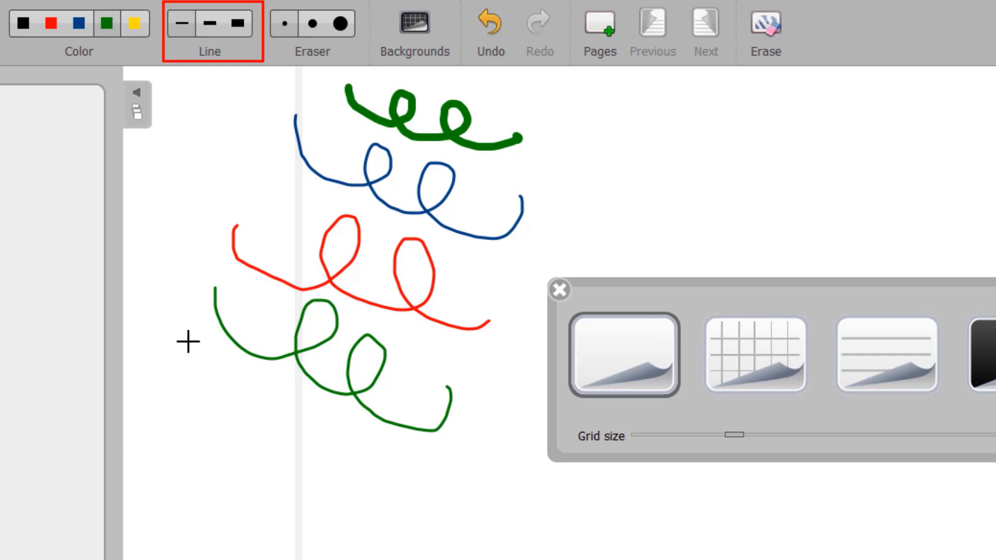
pyautogui.moveTo(189, 337)
pyautogui.mouseDown()
pyautogui.moveTo(249, 396)
pyautogui.moveTo(297, 420)
pyautogui.moveTo(338, 493)
pyautogui.moveTo(383, 508)
pyautogui.mouseUp()
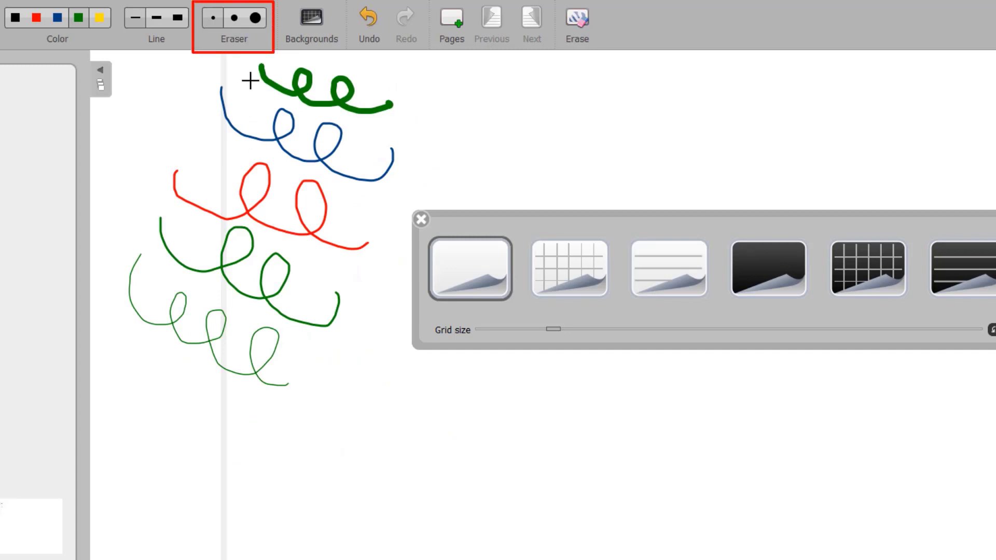
# Erase the thick green stroke and the blue and red scribbles, then close the background choices.
pyautogui.click(213, 16)
pyautogui.moveTo(264, 68)
pyautogui.mouseDown()
pyautogui.moveTo(269, 82)
pyautogui.moveTo(376, 109)
pyautogui.moveTo(335, 84)
pyautogui.mouseUp()
pyautogui.click(255, 17)
pyautogui.click(255, 18)
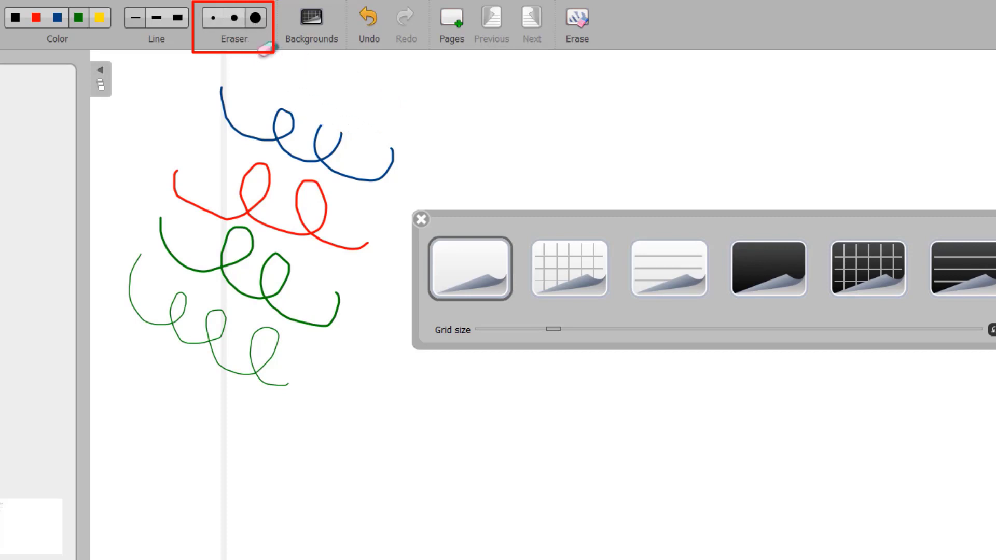
pyautogui.moveTo(266, 52)
pyautogui.mouseDown()
pyautogui.moveTo(231, 98)
pyautogui.moveTo(328, 143)
pyautogui.moveTo(327, 204)
pyautogui.moveTo(295, 333)
pyautogui.moveTo(237, 250)
pyautogui.moveTo(194, 291)
pyautogui.moveTo(173, 200)
pyautogui.moveTo(142, 300)
pyautogui.mouseUp()
pyautogui.click(413, 202)
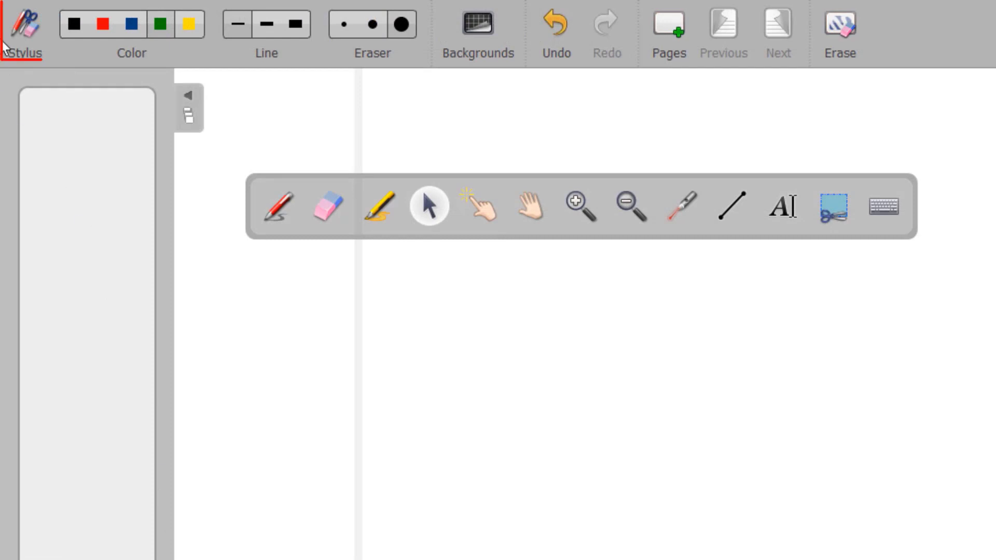
# Toggle the floating tool palette off and on, then move it higher on the board.
pyautogui.click(22, 17)
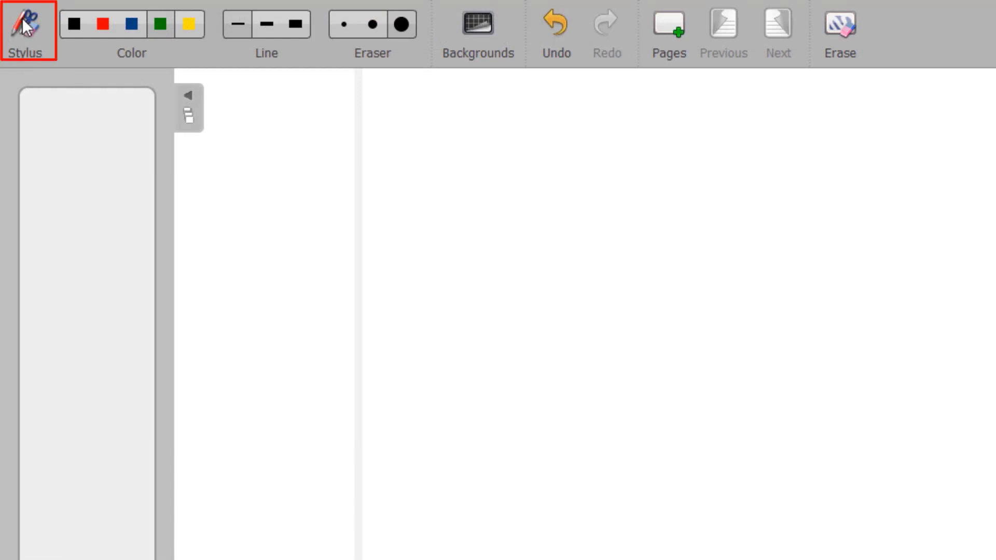
pyautogui.click(22, 18)
pyautogui.click(22, 18)
pyautogui.click(22, 17)
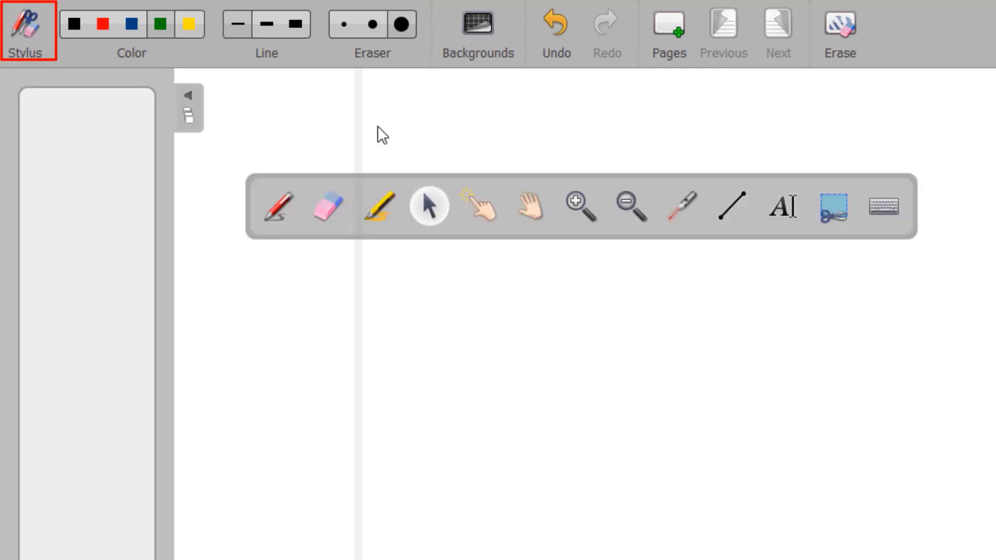
pyautogui.moveTo(404, 176); pyautogui.dragTo(366, 227)
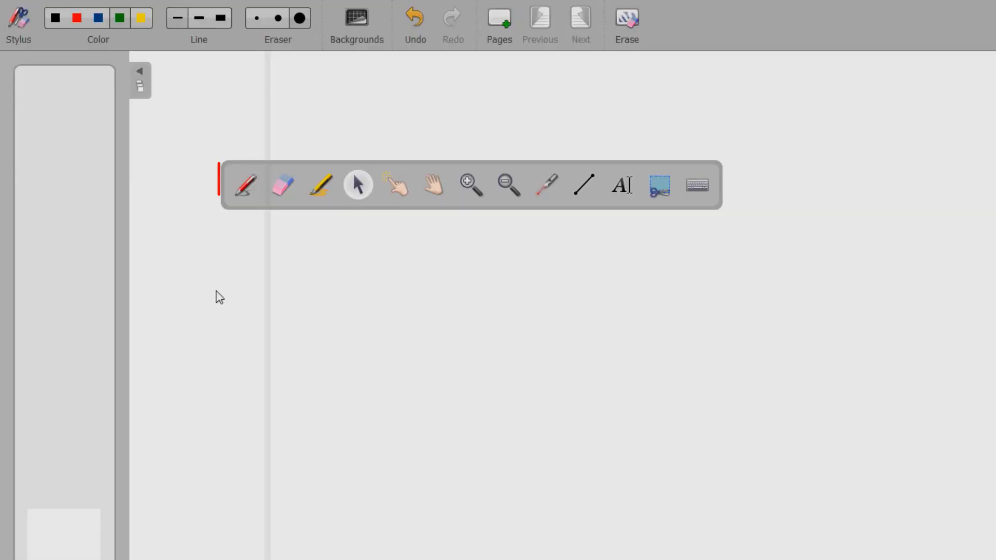
# Draw a green loop with the pen, then rub it out completely with the eraser.
pyautogui.click(243, 193)
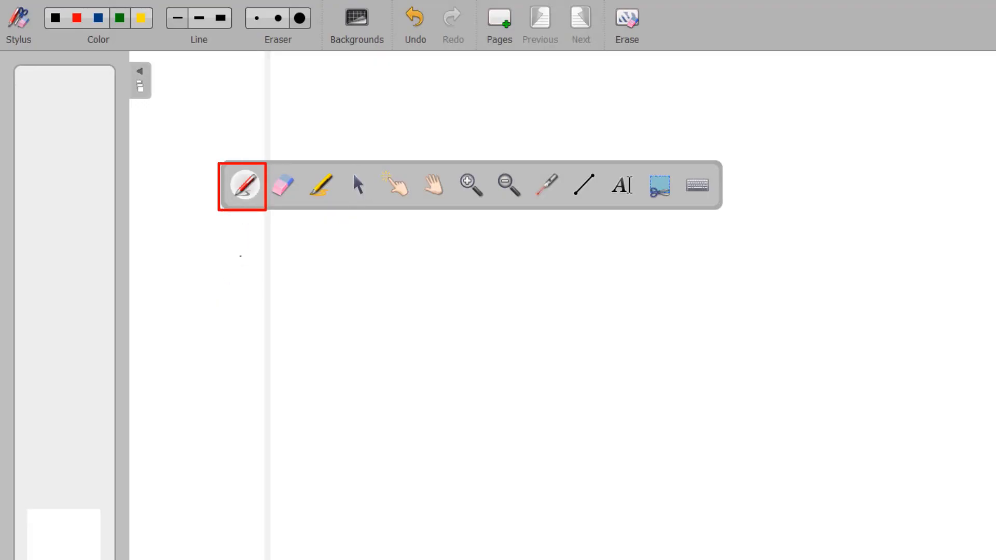
pyautogui.moveTo(240, 256)
pyautogui.mouseDown()
pyautogui.moveTo(271, 296)
pyautogui.moveTo(397, 341)
pyautogui.mouseUp()
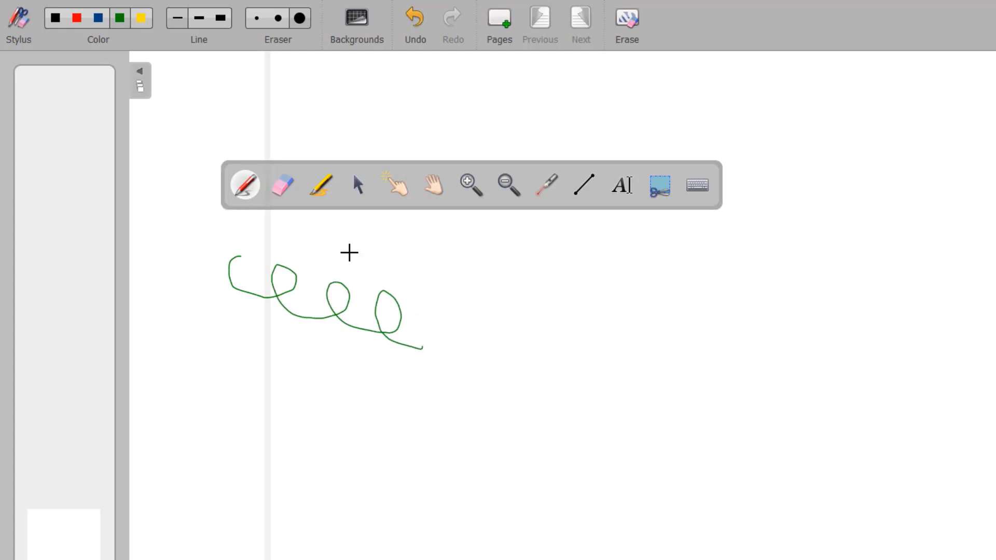
pyautogui.click(283, 195)
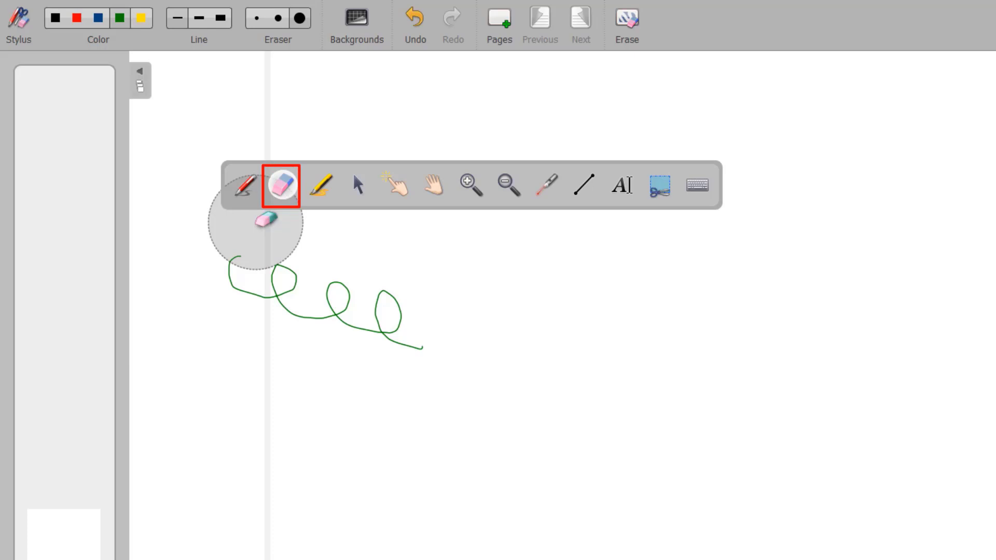
pyautogui.moveTo(234, 265); pyautogui.dragTo(401, 340)
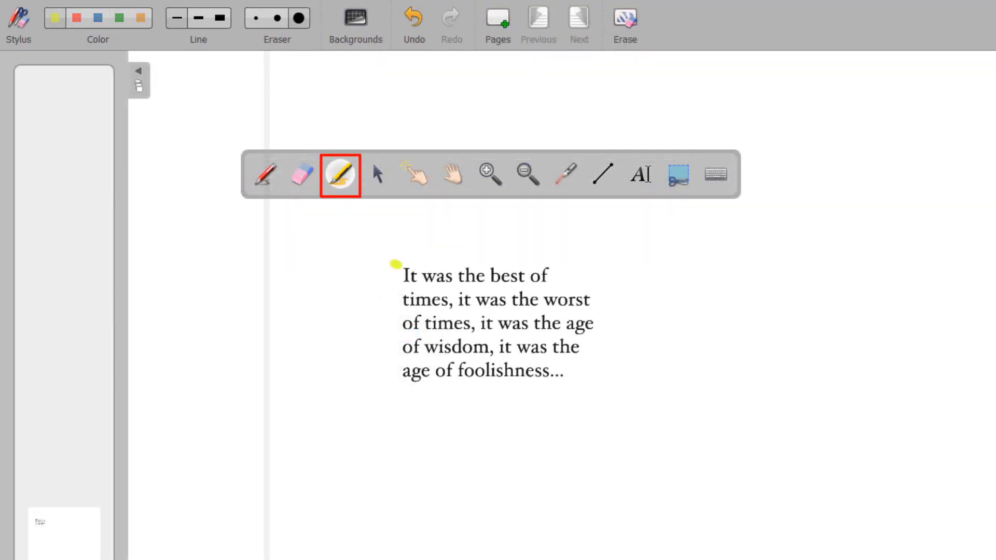
# Highlight 'It was the best' in yellow, then erase the highlight.
pyautogui.moveTo(395, 265)
pyautogui.mouseDown()
pyautogui.moveTo(515, 264)
pyautogui.moveTo(415, 275)
pyautogui.moveTo(524, 277)
pyautogui.moveTo(420, 283)
pyautogui.moveTo(527, 256)
pyautogui.mouseUp()
pyautogui.click(303, 173)
pyautogui.click(377, 174)
# Nudge the quote text box right and resize it smaller.
pyautogui.click(459, 306)
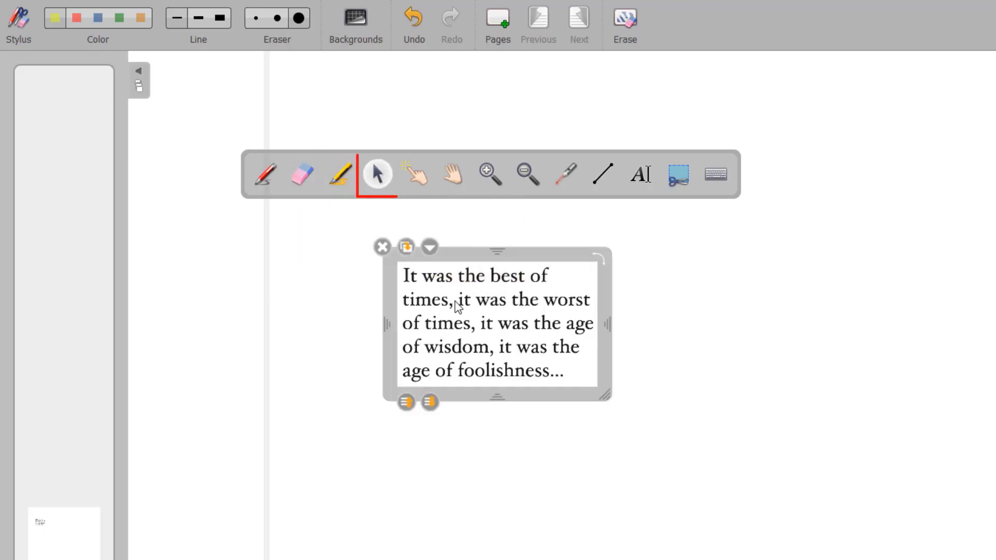
pyautogui.moveTo(550, 255); pyautogui.dragTo(580, 238)
pyautogui.moveTo(591, 389); pyautogui.dragTo(562, 377)
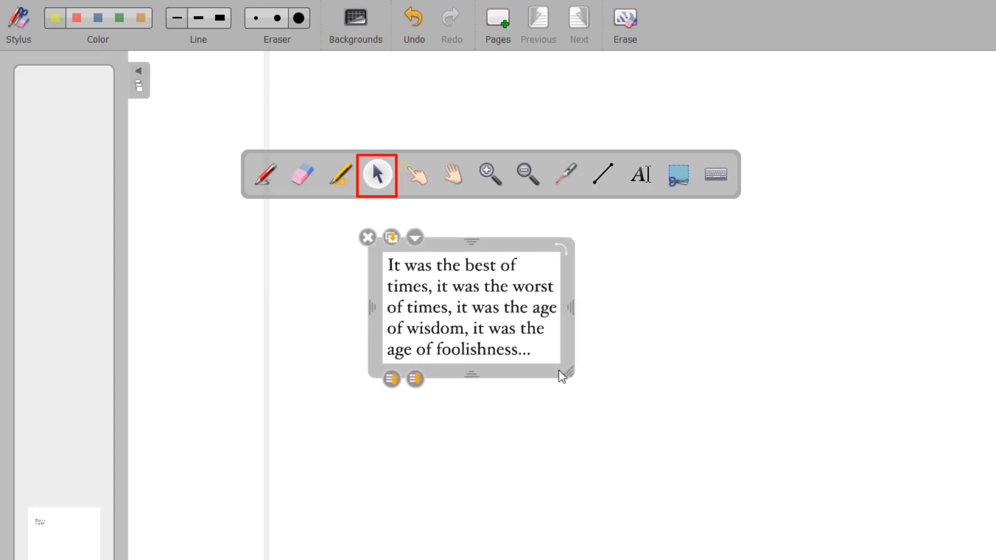
# Duplicate the quote text box and set the copy beside the original.
pyautogui.click(391, 238)
pyautogui.moveTo(535, 275); pyautogui.dragTo(688, 251)
pyautogui.click(497, 226)
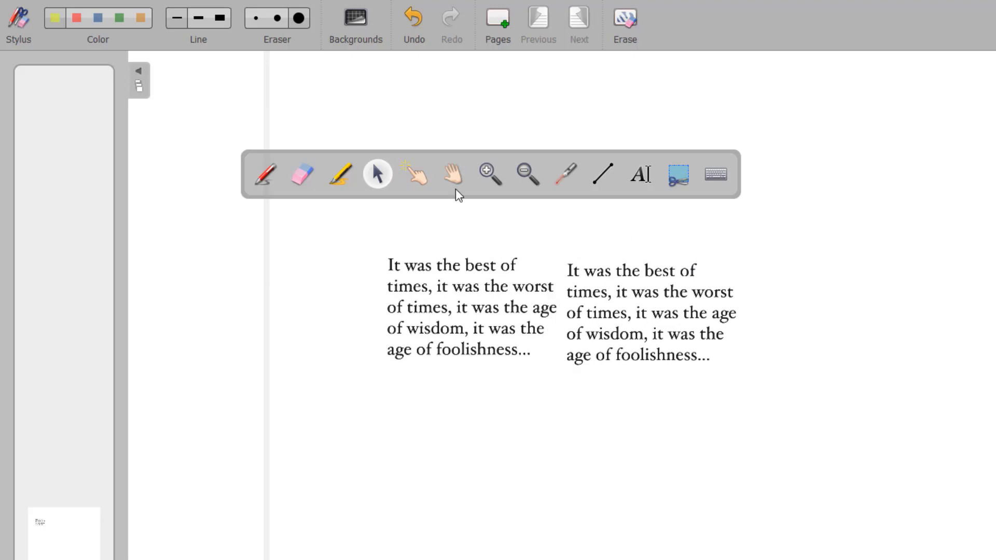
# Drag both quote boxes left so they sit level, side by side near the centre.
pyautogui.click(418, 176)
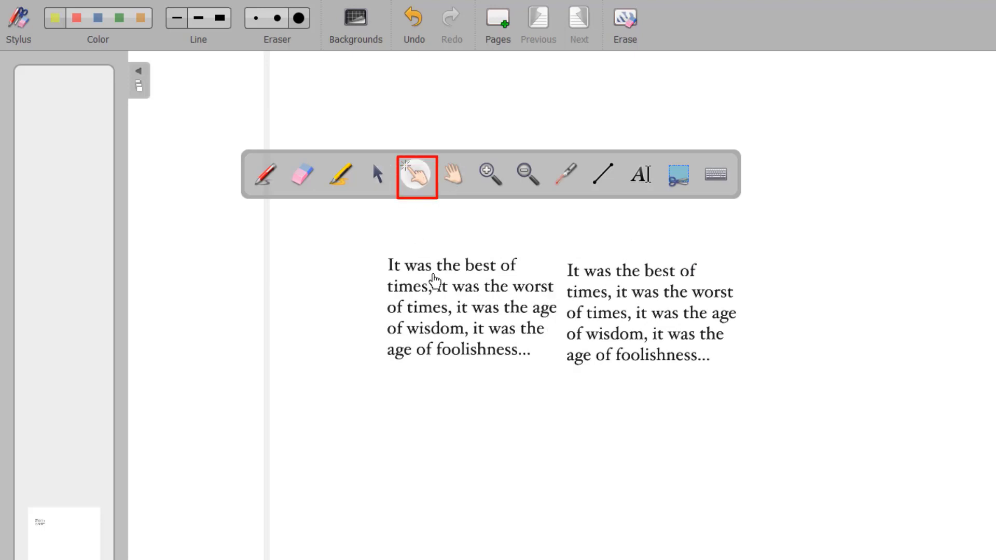
pyautogui.moveTo(447, 296); pyautogui.dragTo(427, 301)
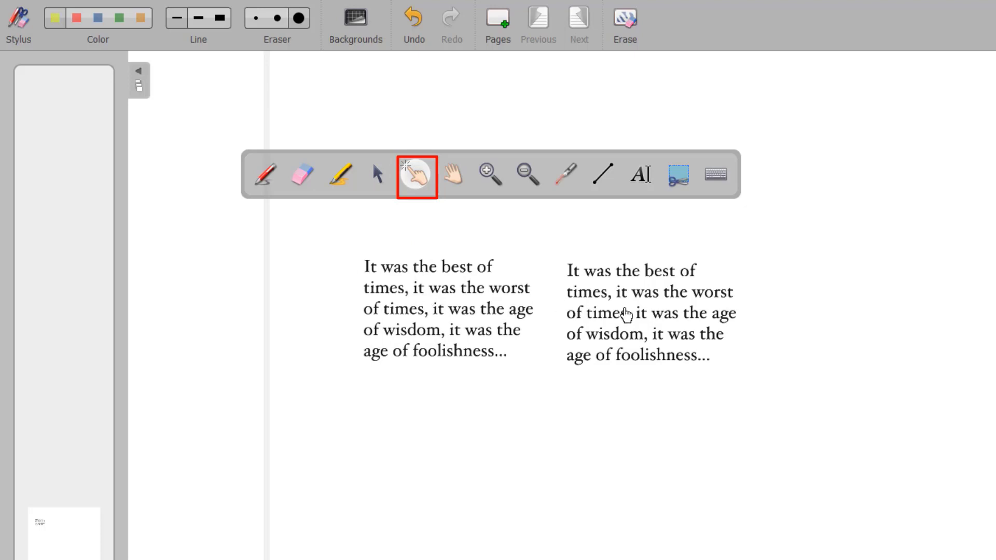
pyautogui.click(626, 314)
pyautogui.moveTo(626, 314); pyautogui.dragTo(612, 309)
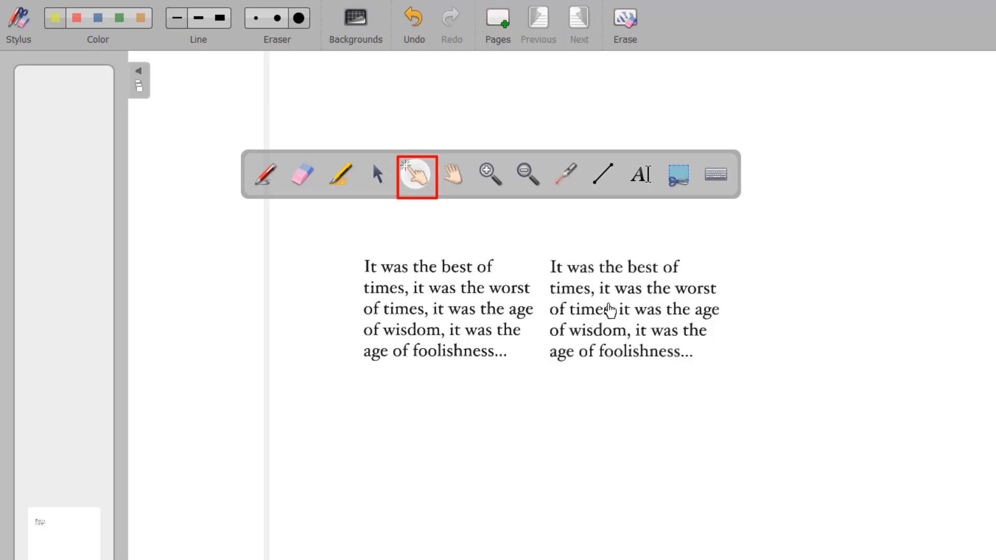
pyautogui.click(475, 290)
pyautogui.moveTo(593, 309)
pyautogui.mouseDown()
pyautogui.moveTo(627, 314)
pyautogui.moveTo(585, 307)
pyautogui.moveTo(625, 311)
pyautogui.moveTo(597, 311)
pyautogui.mouseUp()
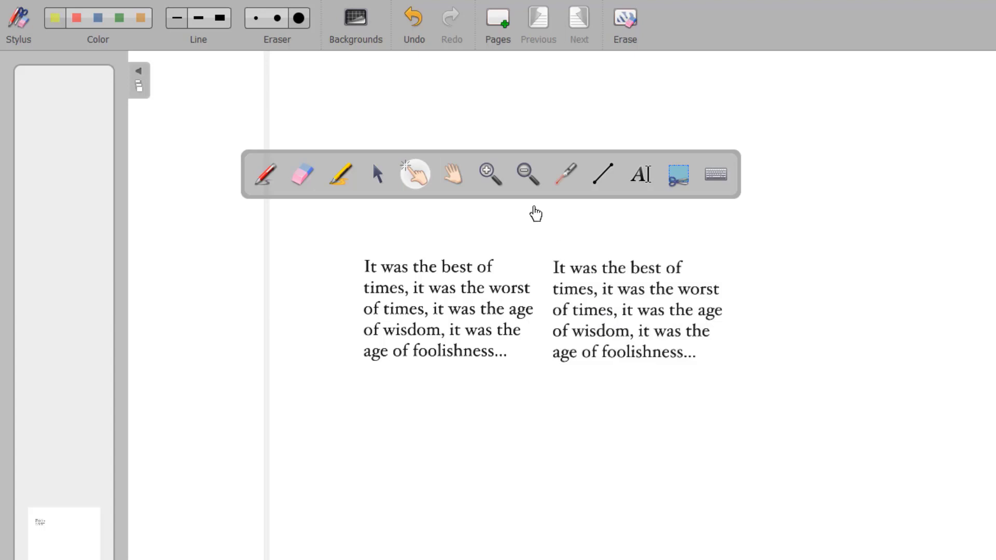
pyautogui.click(453, 179)
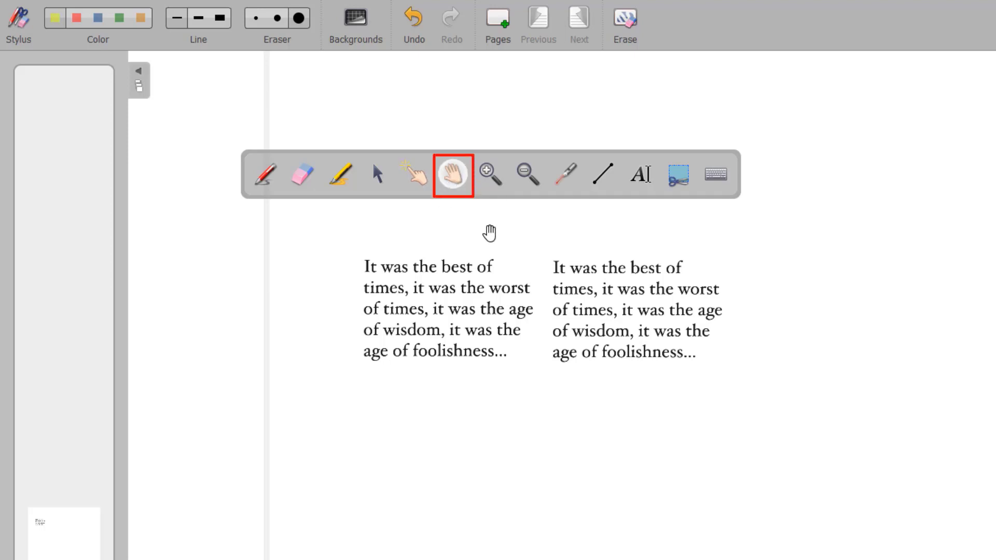
pyautogui.moveTo(490, 234); pyautogui.dragTo(464, 392)
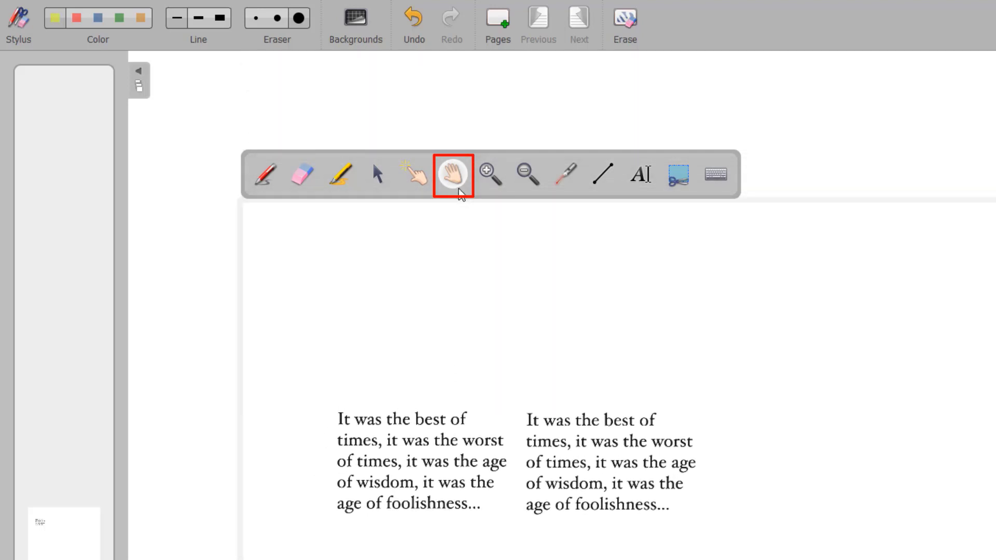
pyautogui.click(456, 179)
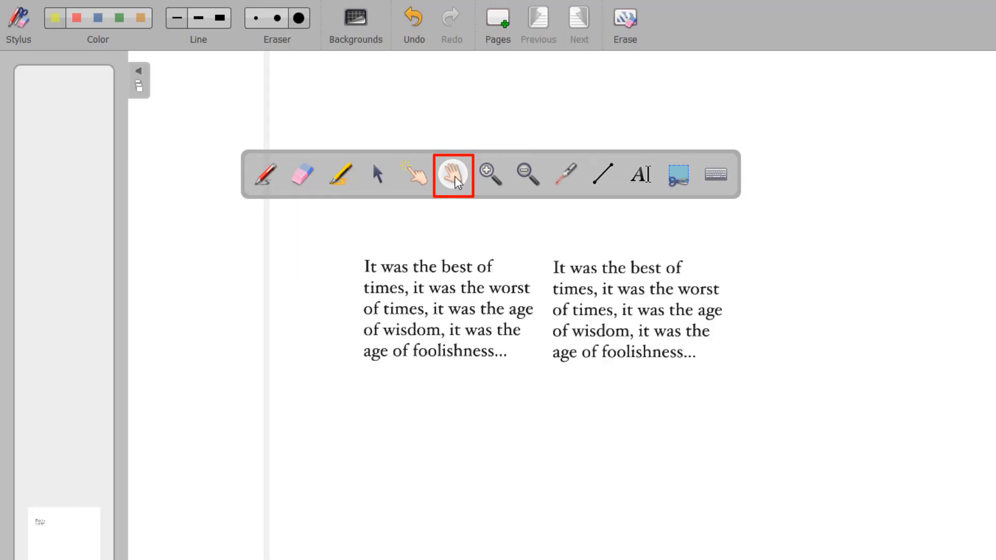
pyautogui.click(491, 175)
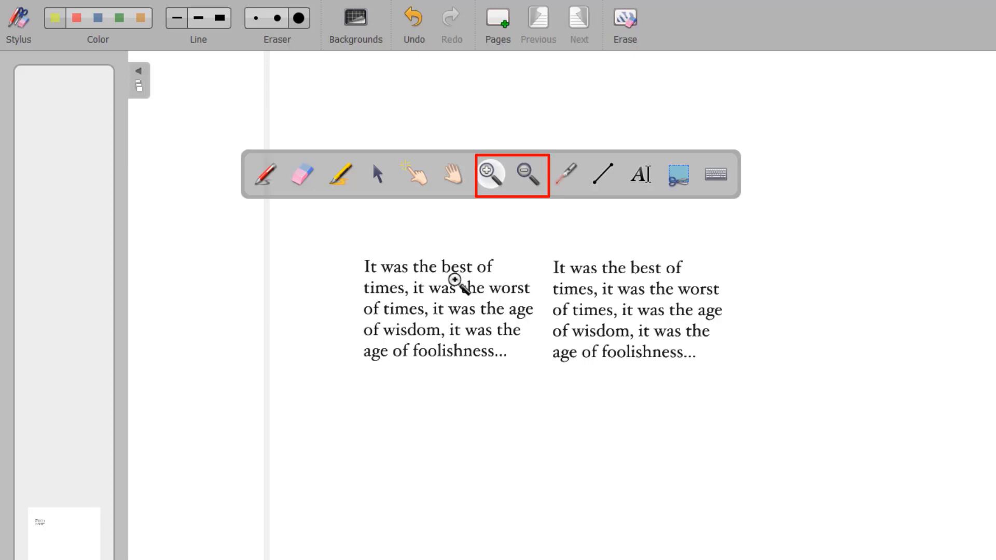
pyautogui.click(455, 280)
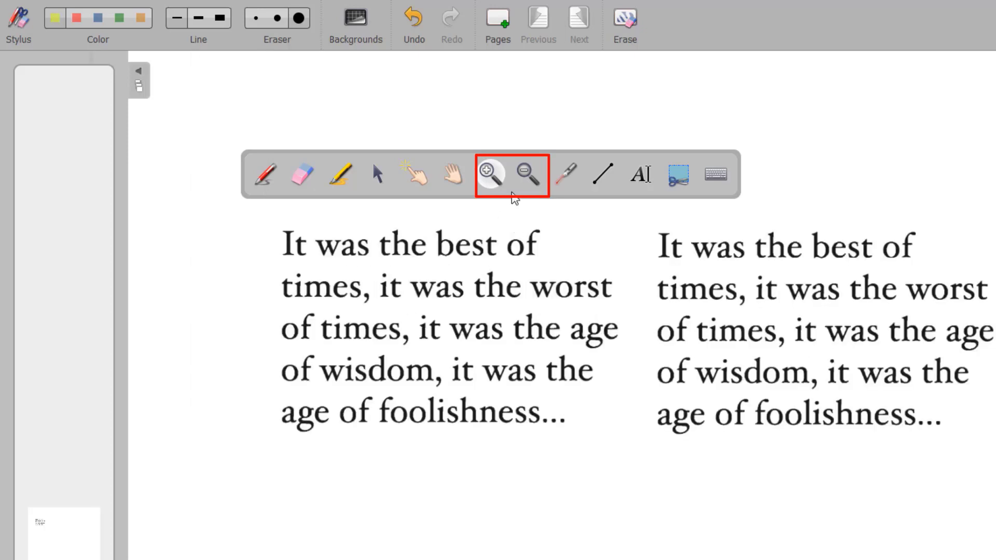
pyautogui.click(527, 175)
pyautogui.click(499, 288)
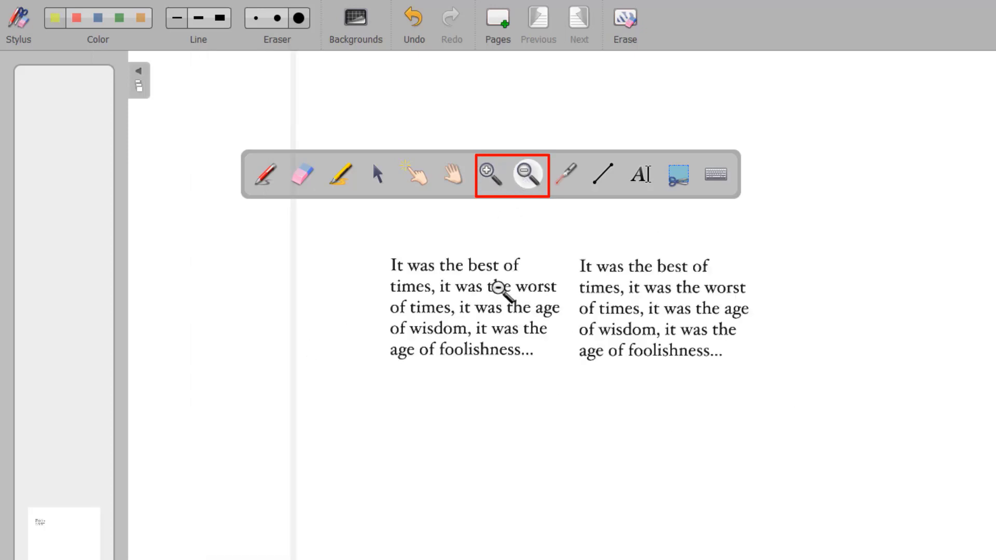
pyautogui.click(499, 289)
pyautogui.click(502, 288)
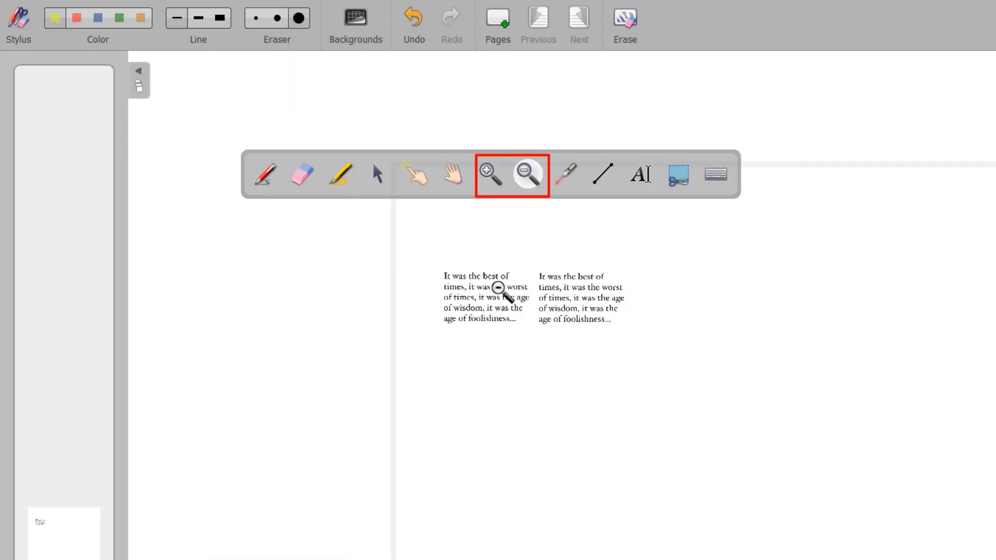
pyautogui.click(523, 182)
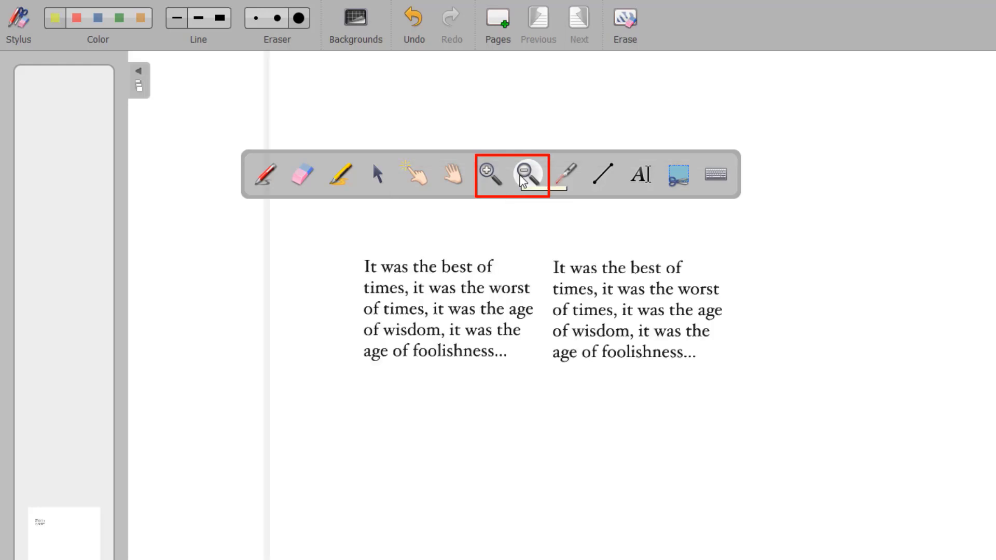
pyautogui.click(568, 174)
pyautogui.click(408, 235)
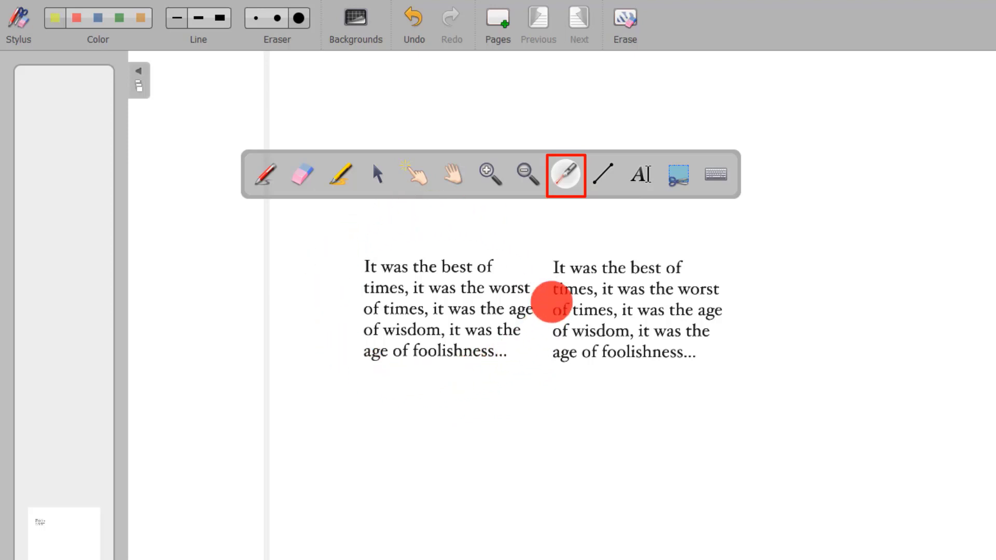
# Rule straight green lines above and below the two quotes.
pyautogui.click(611, 169)
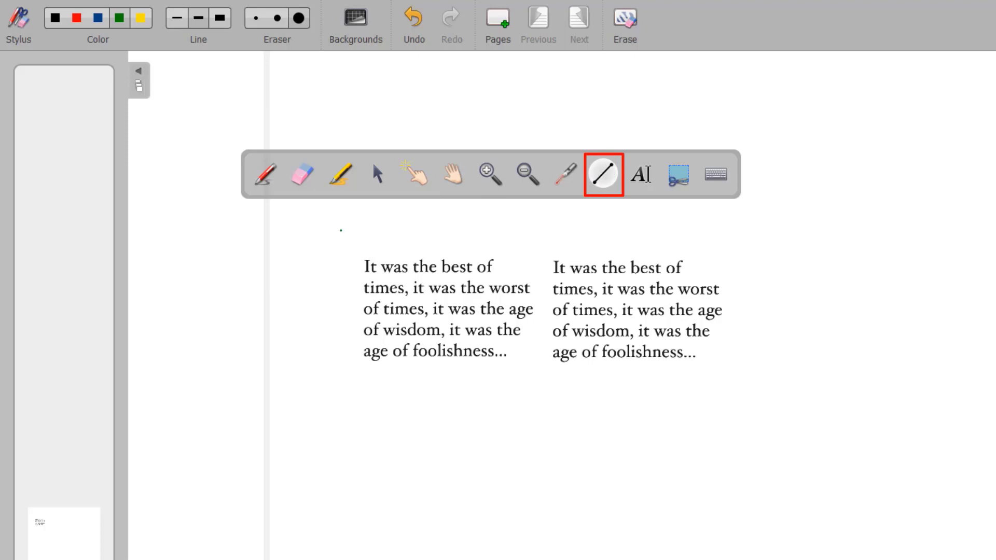
pyautogui.moveTo(341, 230); pyautogui.dragTo(758, 231)
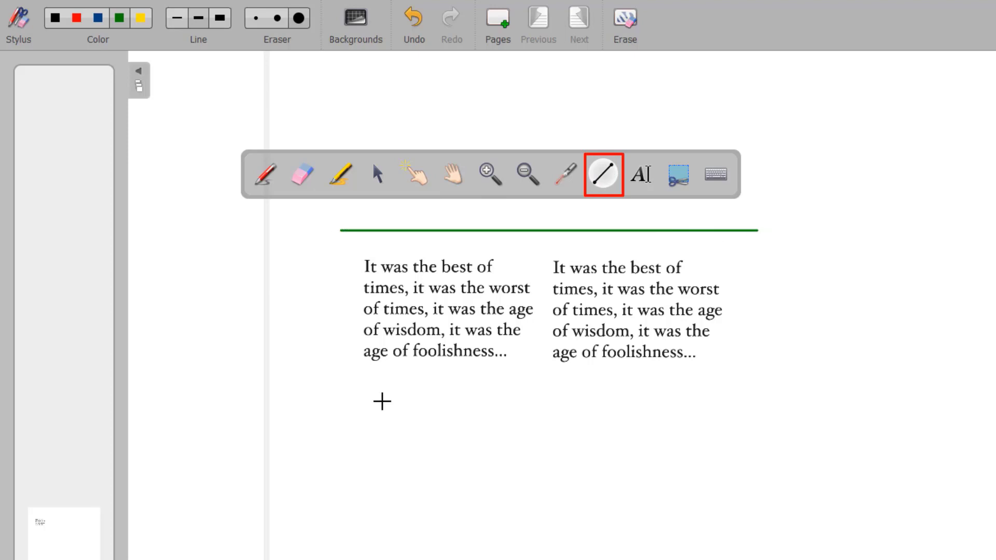
pyautogui.moveTo(342, 380); pyautogui.dragTo(765, 380)
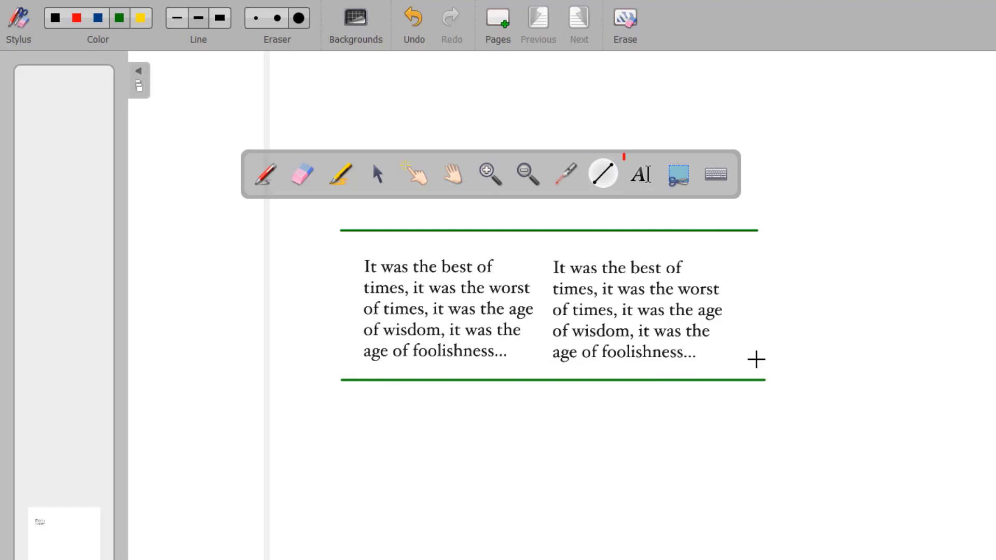
# Add a text box reading 'This is my text' under the lower line, widened to fit one line.
pyautogui.click(642, 175)
pyautogui.moveTo(389, 390); pyautogui.dragTo(698, 434)
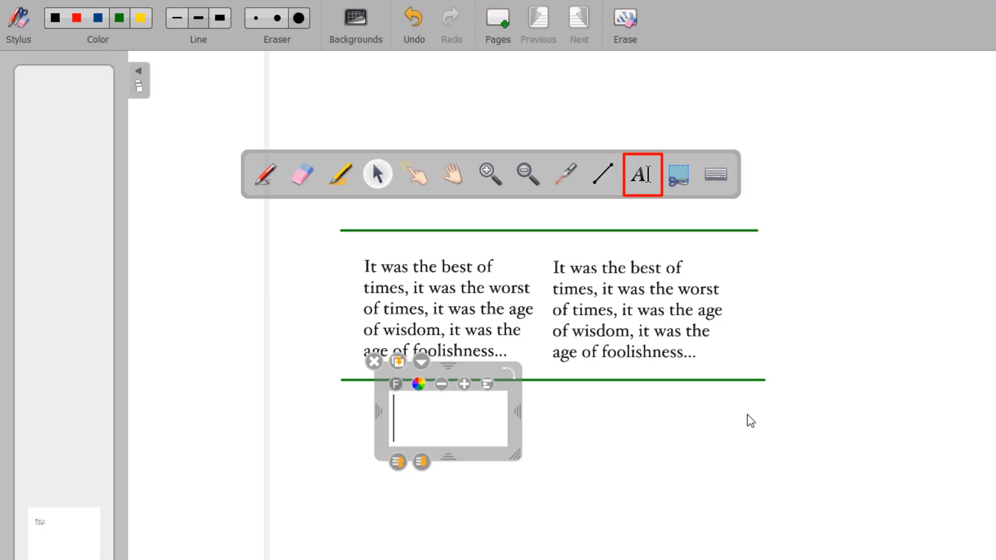
pyautogui.write('This')
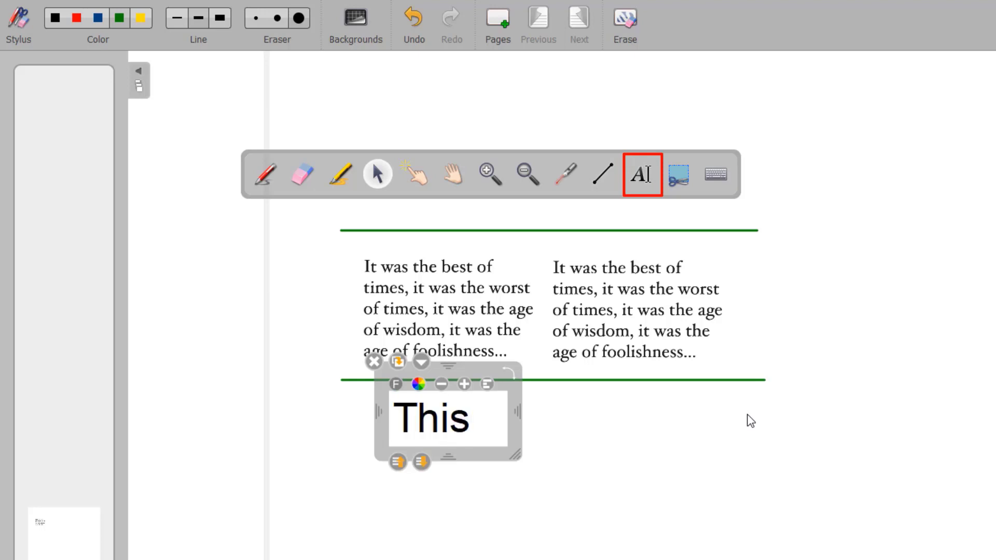
pyautogui.write(' is my ')
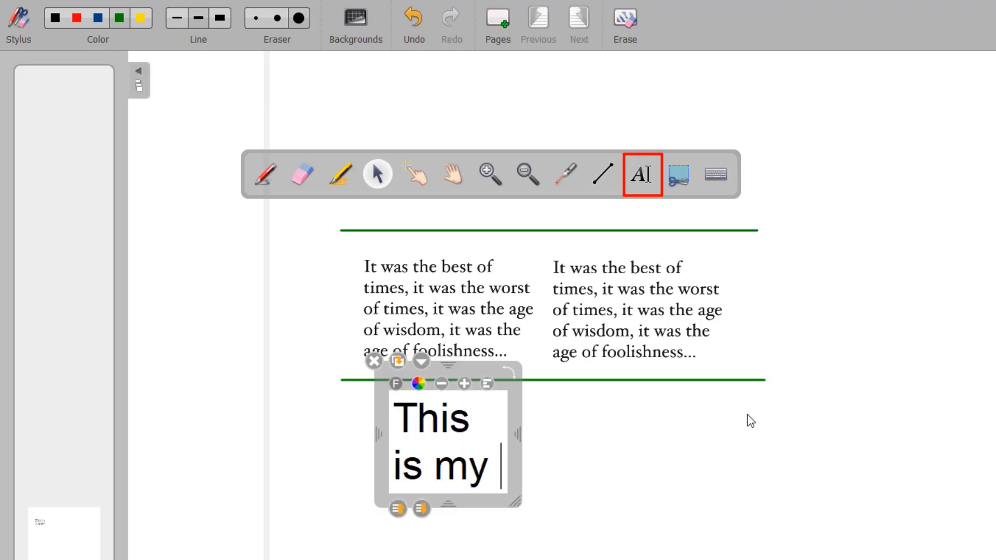
pyautogui.write('tesxt')
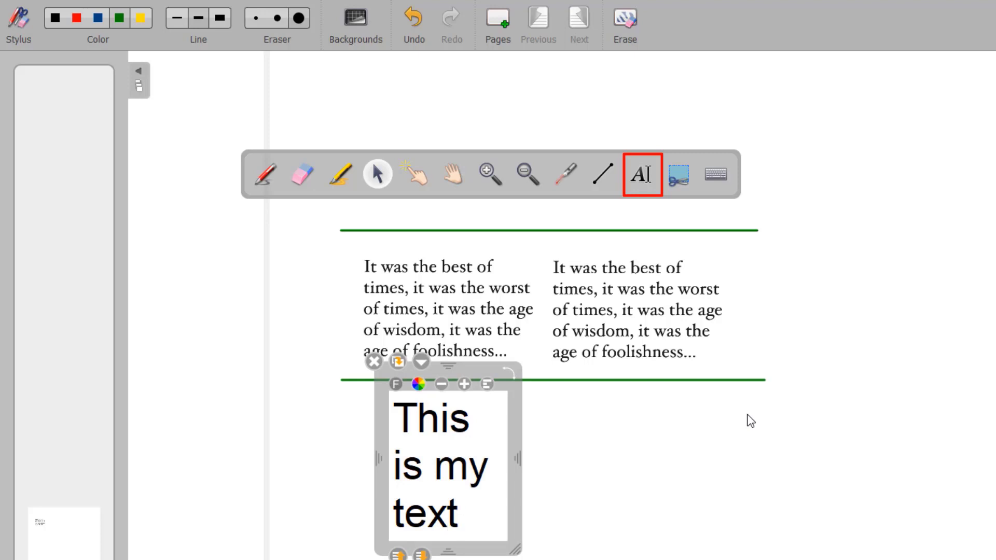
pyautogui.moveTo(523, 461); pyautogui.dragTo(535, 452)
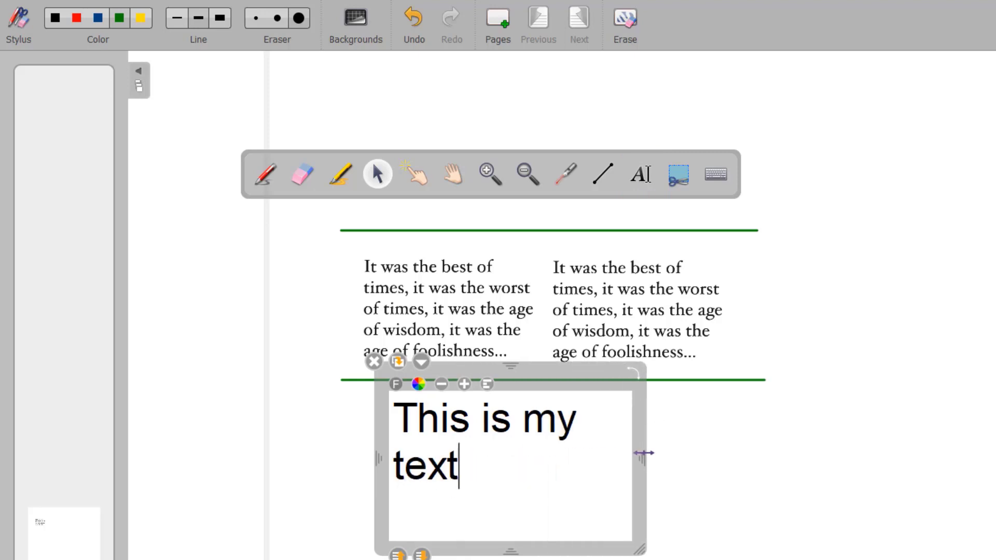
pyautogui.moveTo(644, 453); pyautogui.dragTo(695, 447)
pyautogui.click(793, 513)
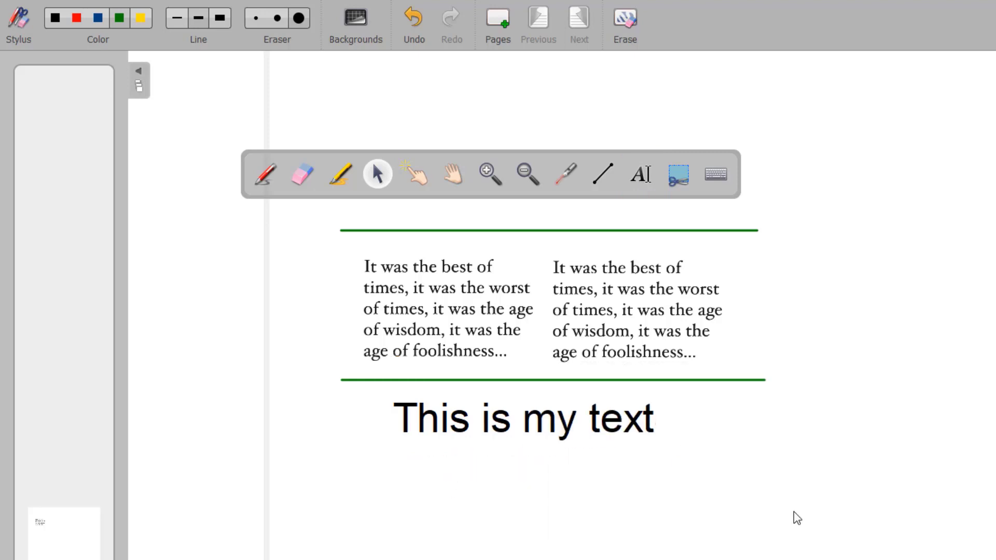
# Capture the framed quotes and text area onto a new Page 2.
pyautogui.click(678, 177)
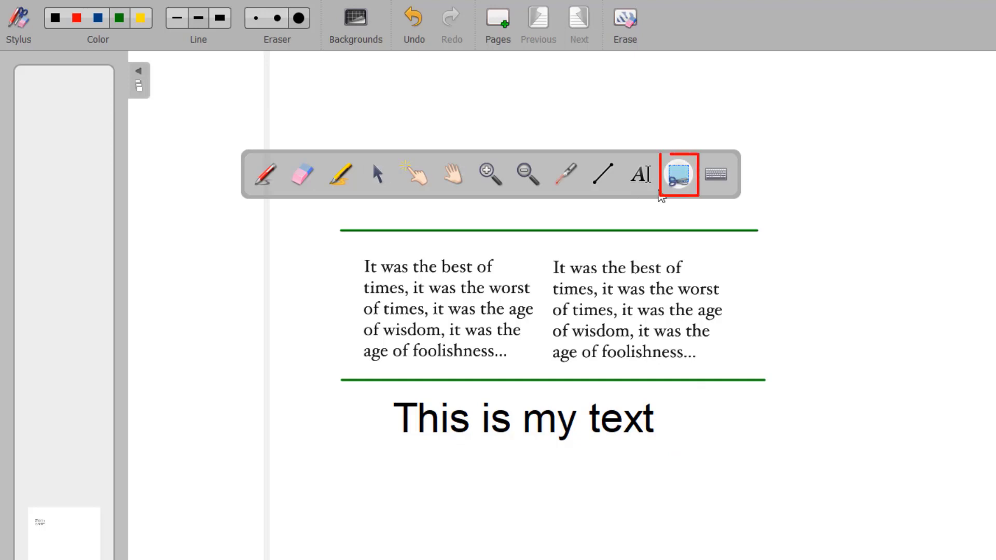
pyautogui.moveTo(312, 207); pyautogui.dragTo(786, 473)
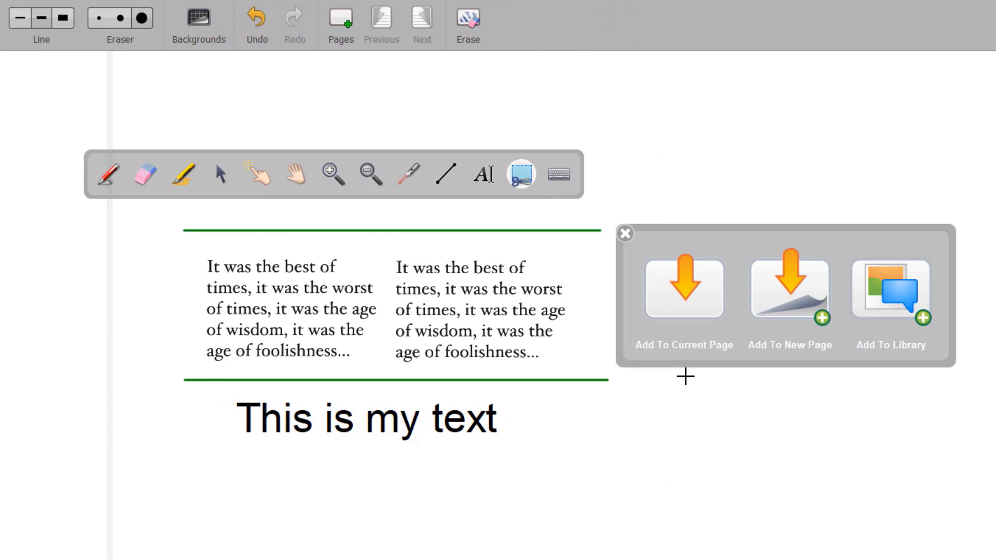
pyautogui.click(773, 310)
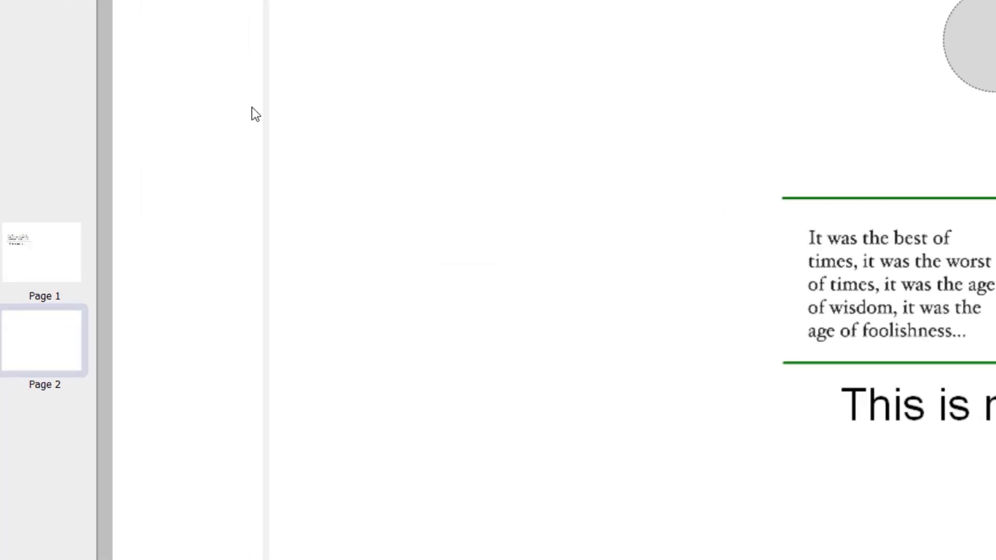
# View Page 1 from the pages panel, then return to Page 2.
pyautogui.moveTo(46, 261)
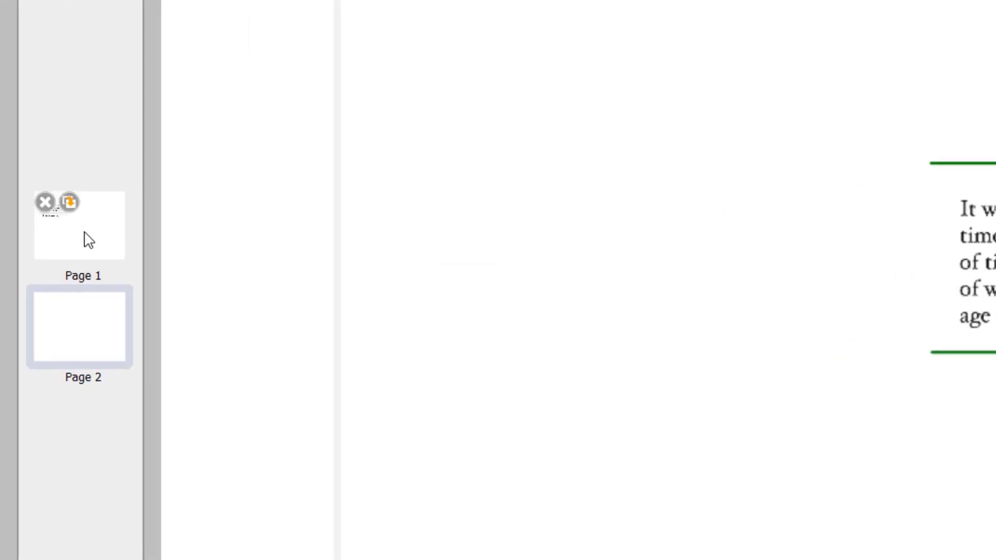
pyautogui.click(88, 240)
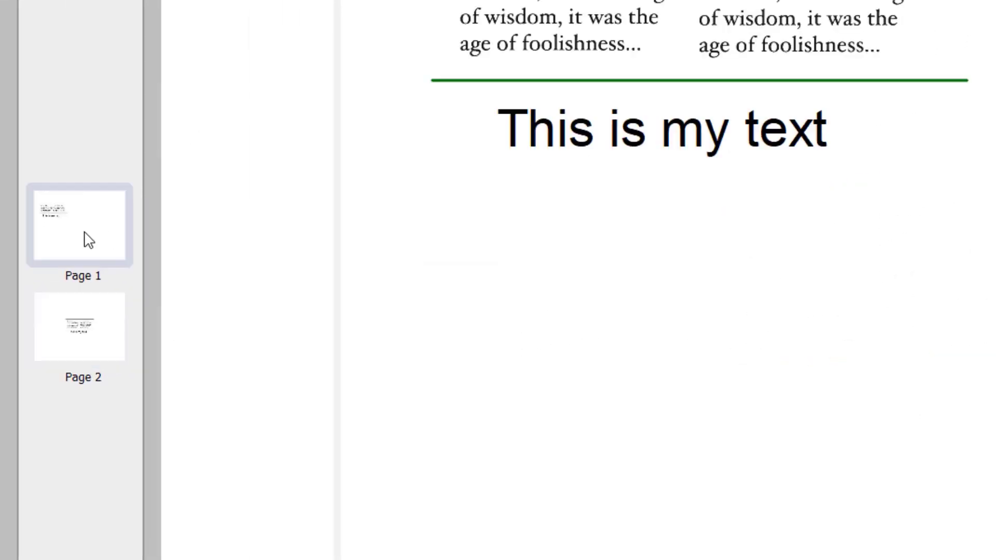
pyautogui.click(90, 341)
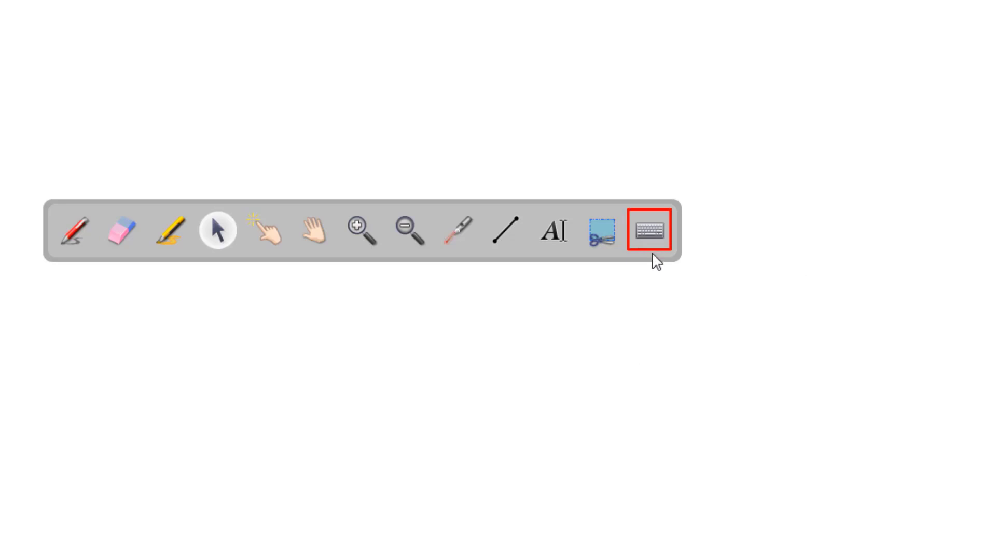
pyautogui.click(648, 237)
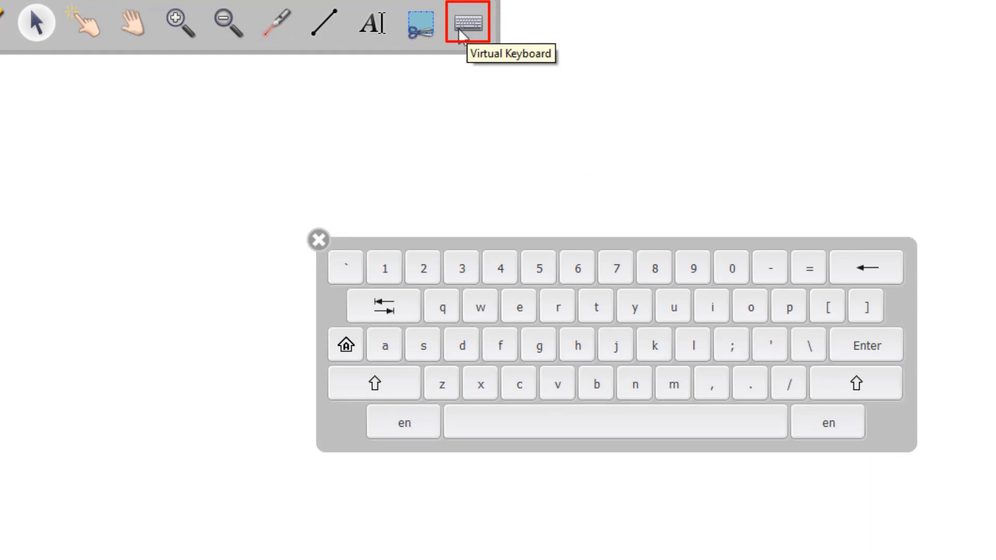
pyautogui.click(319, 240)
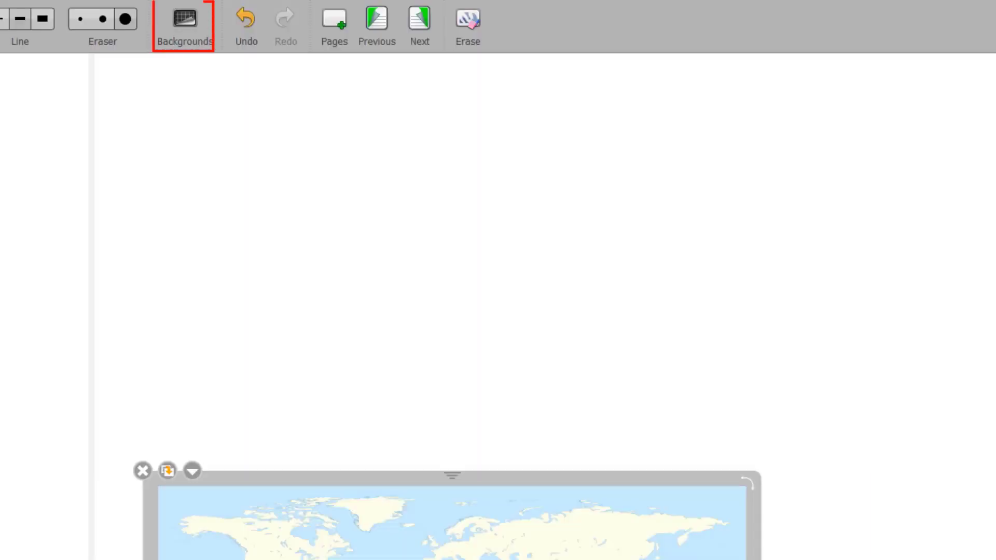
pyautogui.click(185, 33)
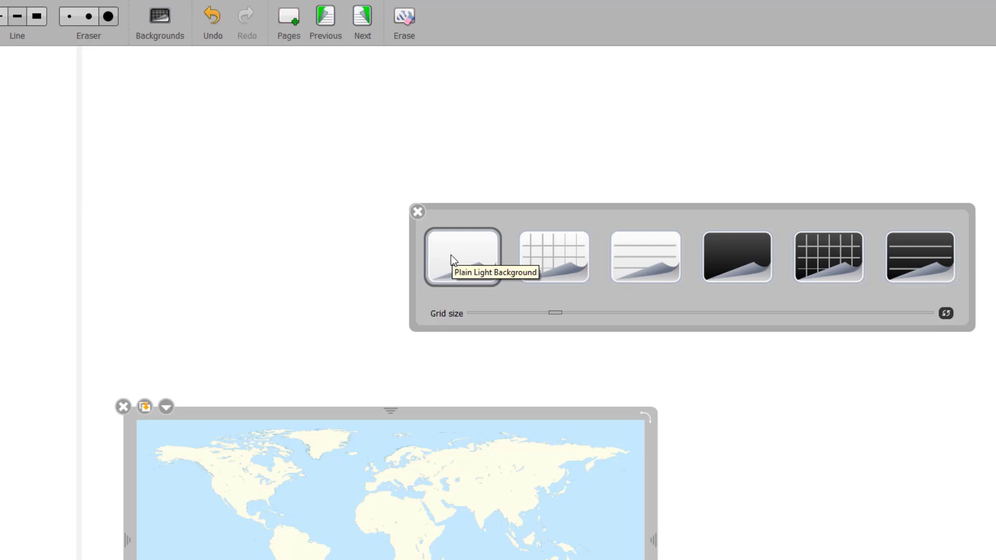
pyautogui.click(544, 259)
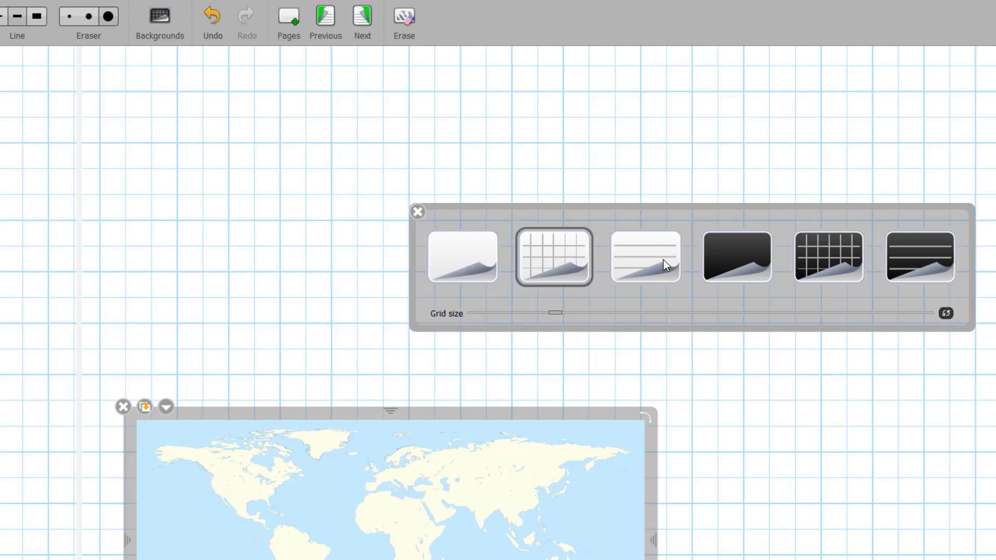
pyautogui.click(664, 263)
pyautogui.click(745, 255)
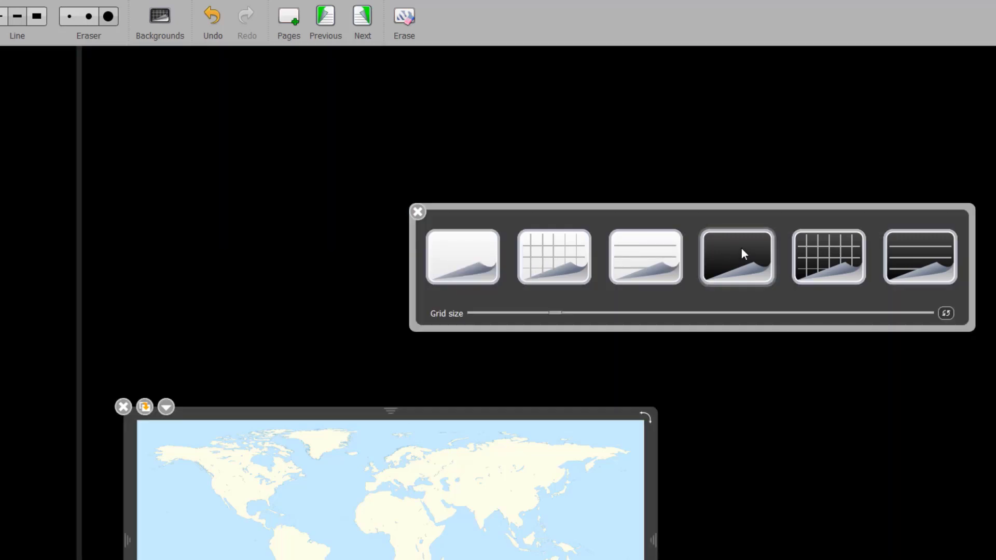
pyautogui.click(818, 253)
pyautogui.click(927, 252)
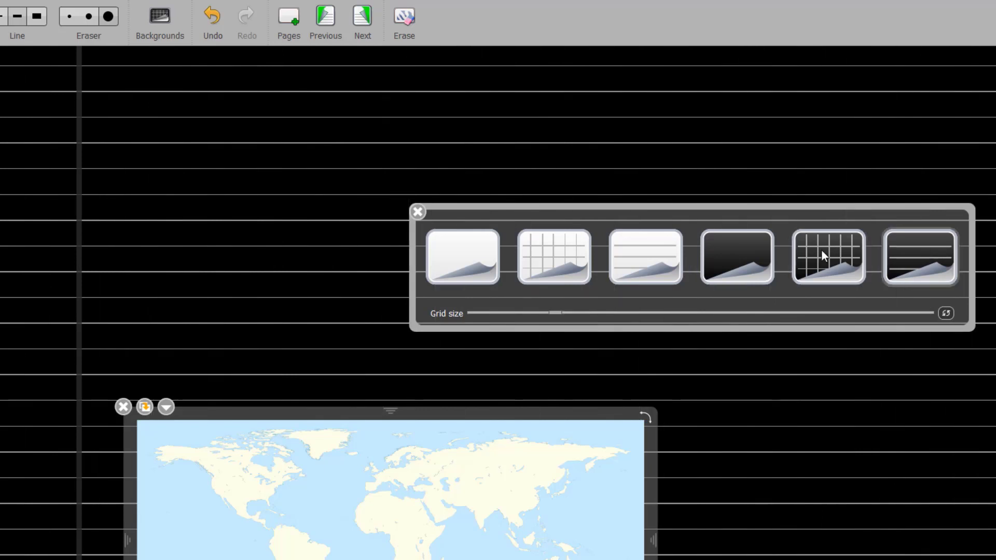
pyautogui.click(528, 253)
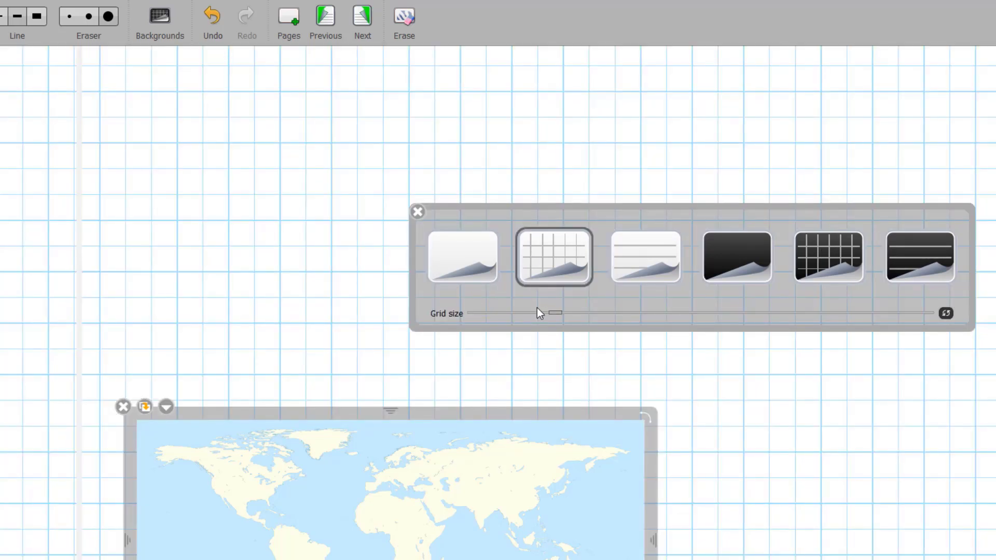
pyautogui.moveTo(556, 313); pyautogui.dragTo(527, 310)
pyautogui.click(470, 250)
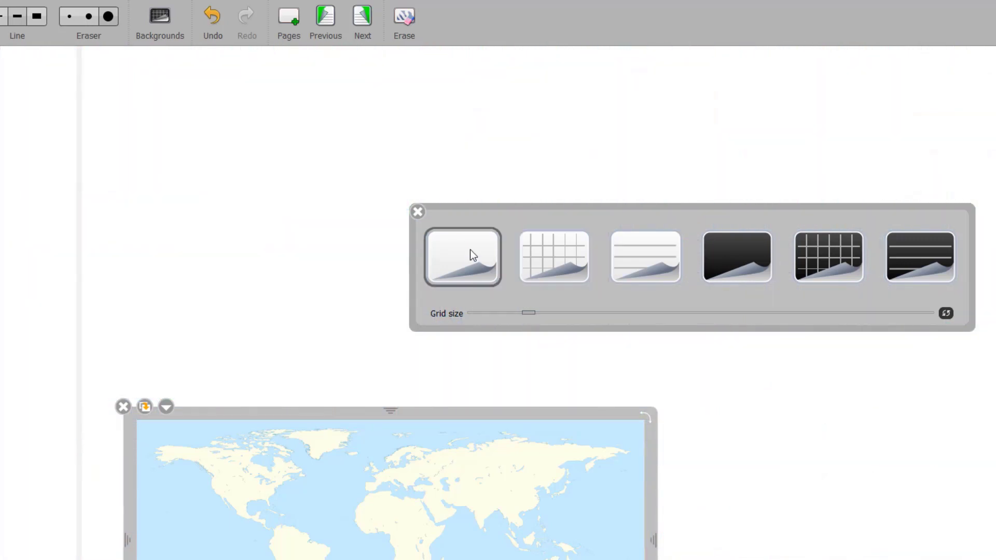
pyautogui.click(418, 212)
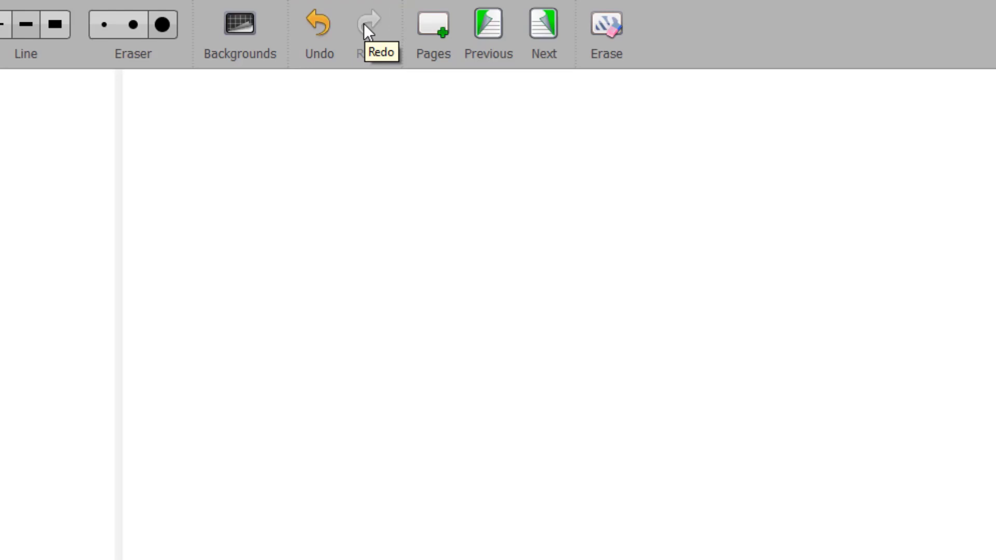
# With the page thumbnails shown, add a blank Page 4 after the world map page using Ctrl+M.
pyautogui.click(433, 26)
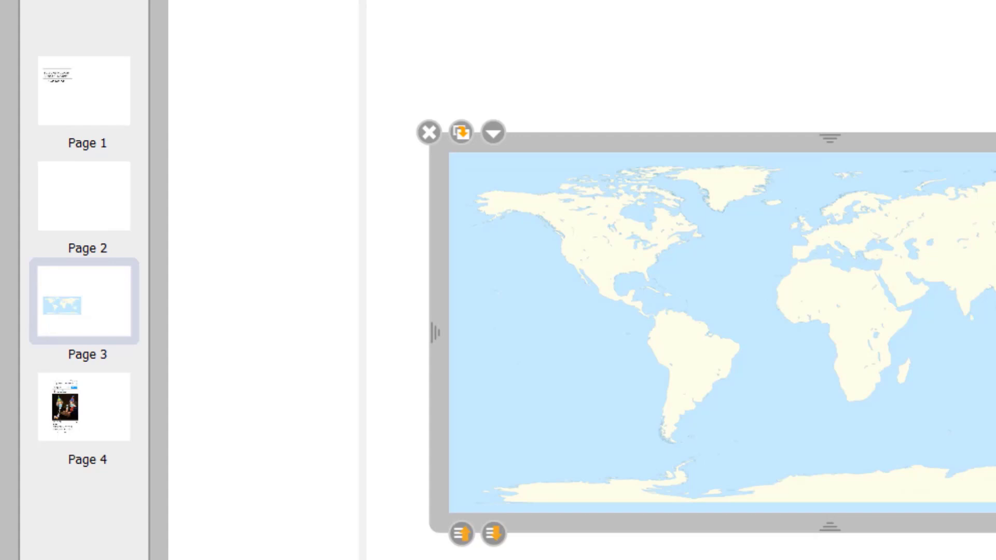
pyautogui.hotkey('ctrl', 'm')
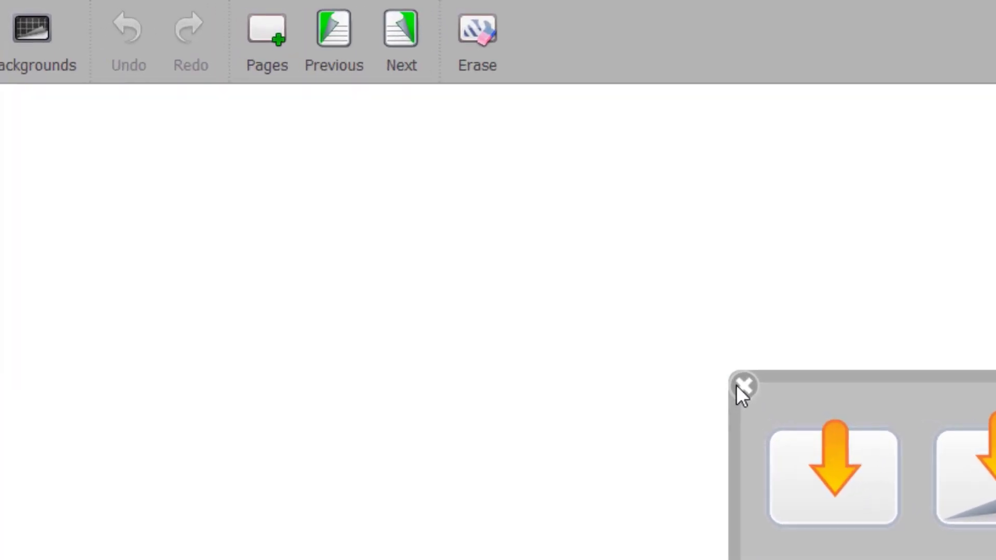
# Dismiss the add-page options and page Next, Previous, Previous, Next, ending on the blank second page.
pyautogui.click(743, 386)
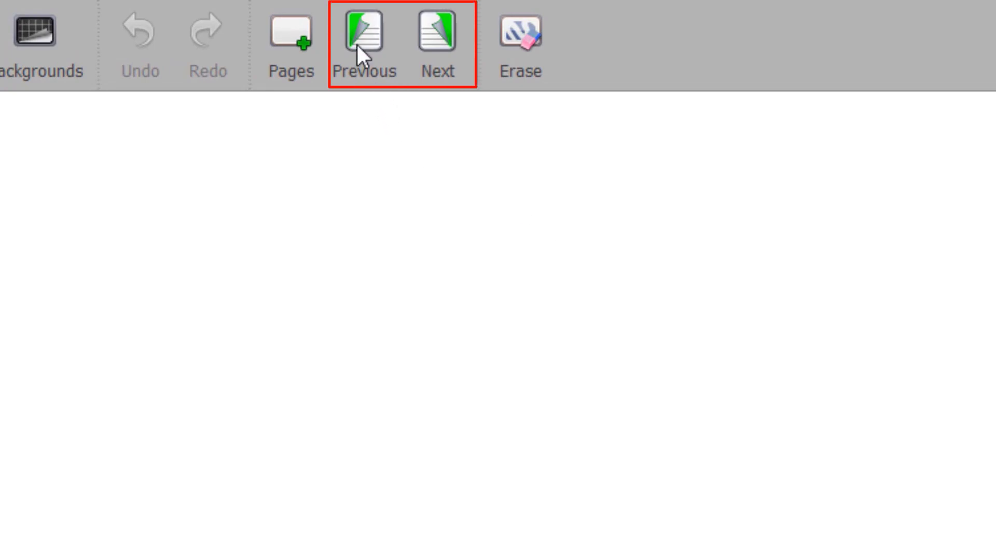
pyautogui.click(430, 35)
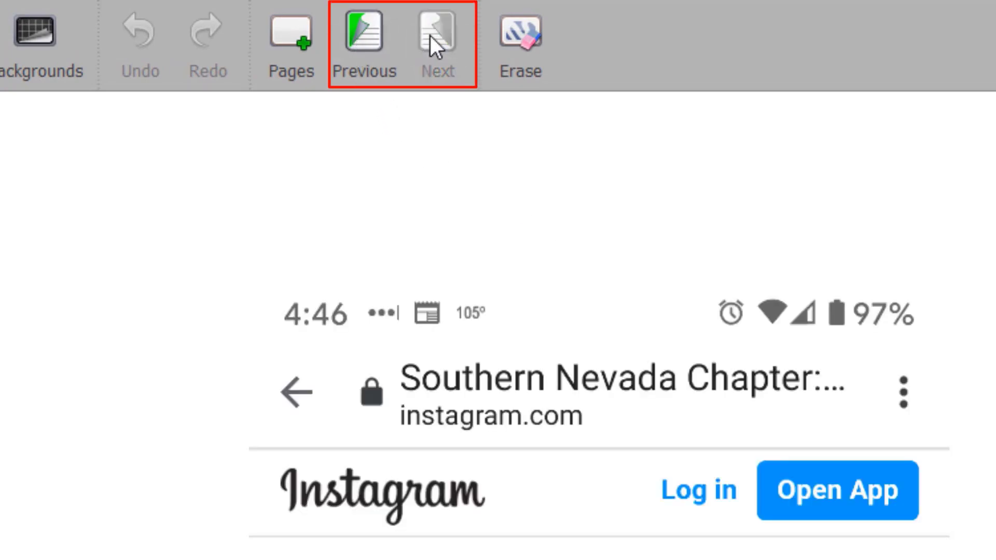
pyautogui.click(362, 44)
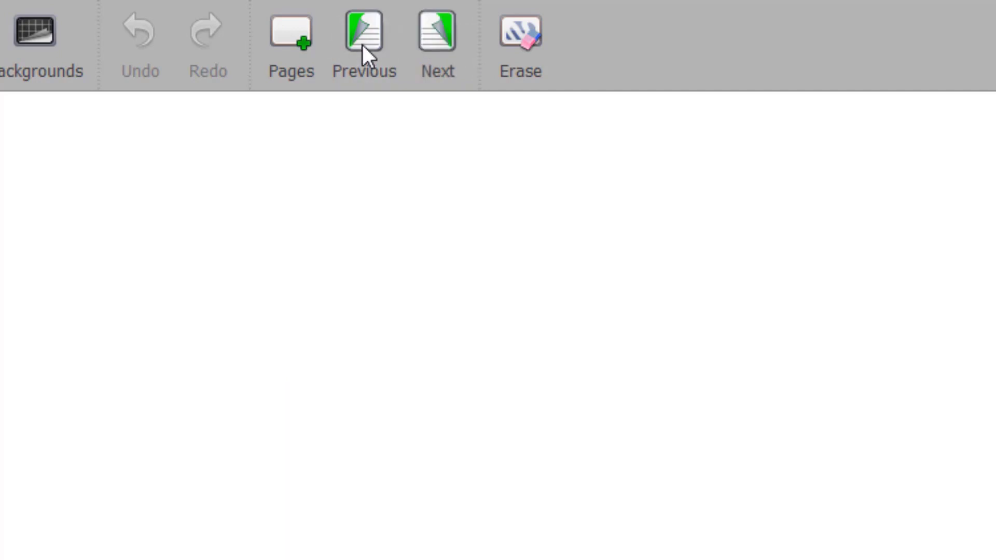
pyautogui.click(362, 45)
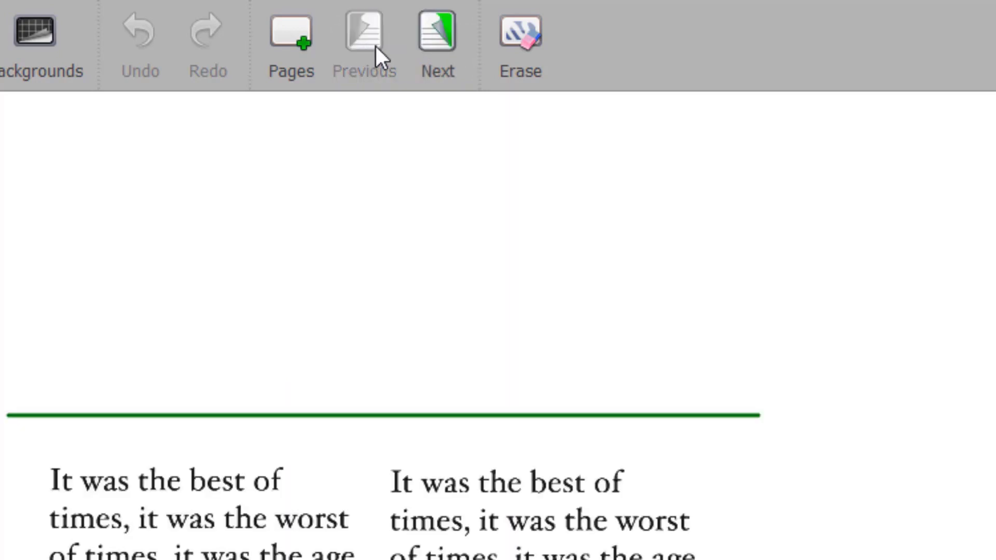
pyautogui.click(430, 38)
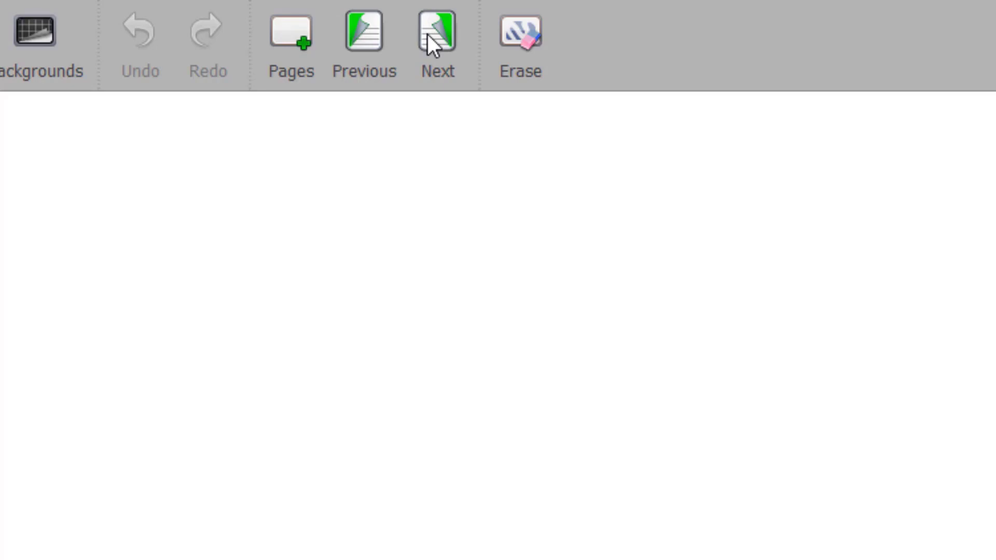
# Open the Erase menu with Erase Annotations, Erase Items, Clear Page and Erase Background.
pyautogui.click(507, 31)
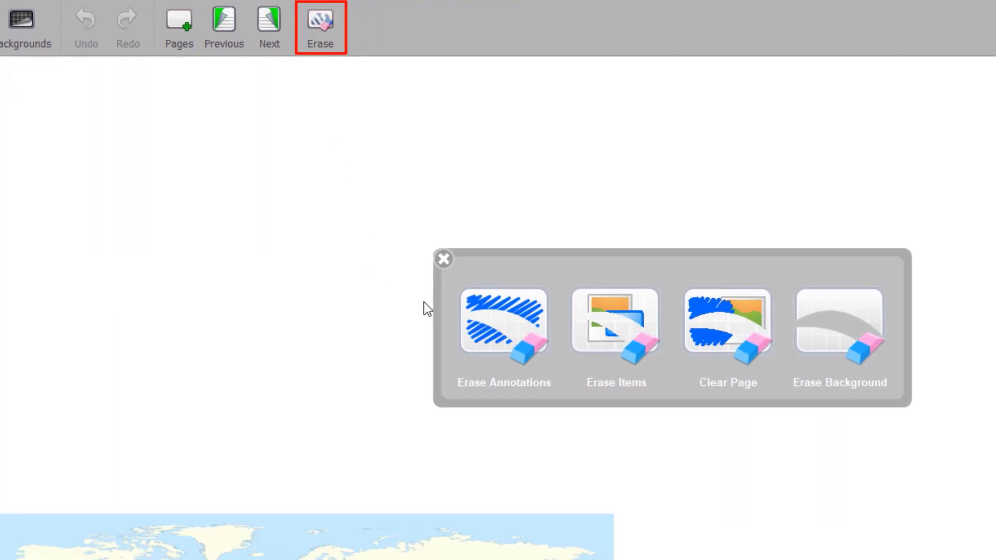